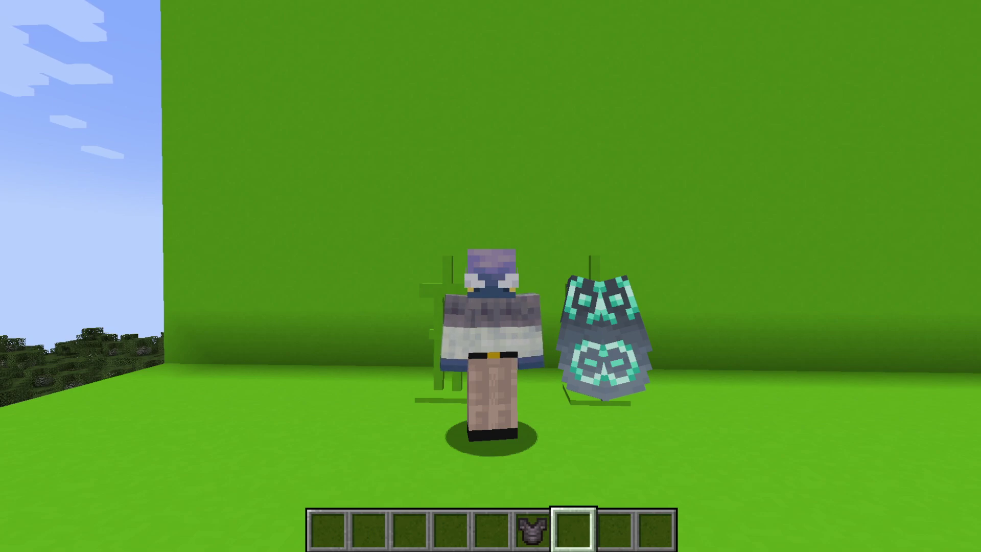
Walk toward the armor stands and move the Netherite Chestplate from the hotbar into the main inventory.
{"action": "key", "text": "w"}
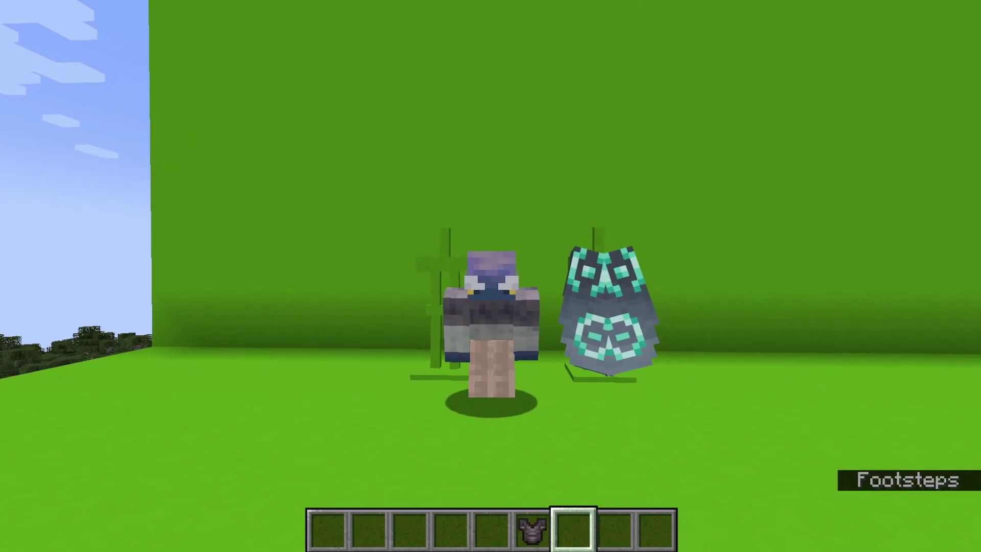
{"action": "key", "text": "w"}
{"action": "key", "text": "e"}
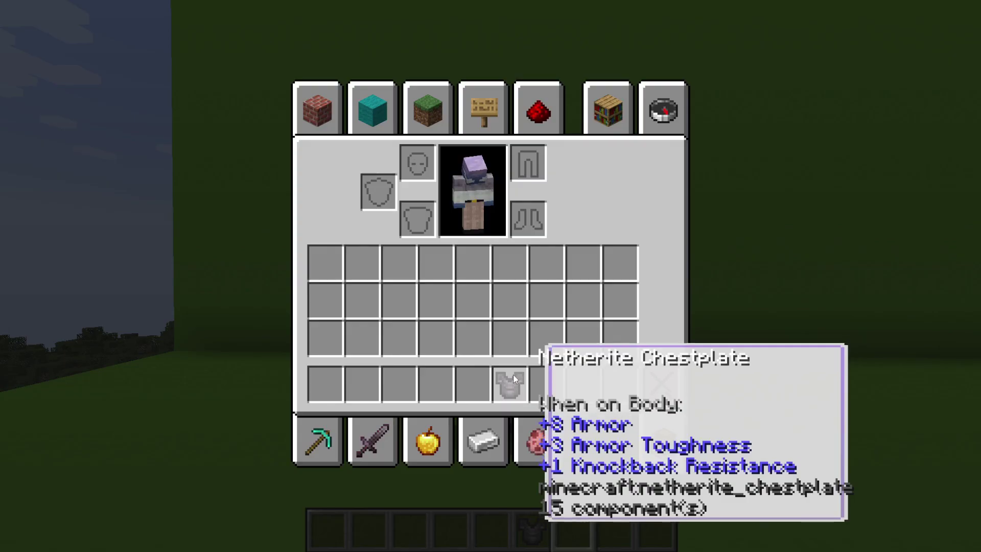
{"action": "left_click", "coordinate": [511, 381]}
{"action": "left_click", "coordinate": [474, 261]}
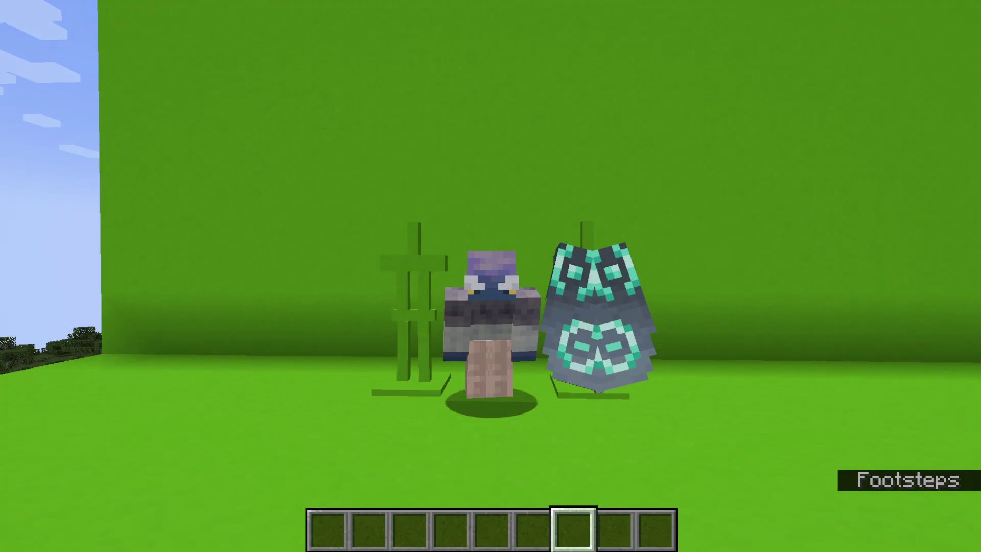
{"action": "key", "text": "w"}
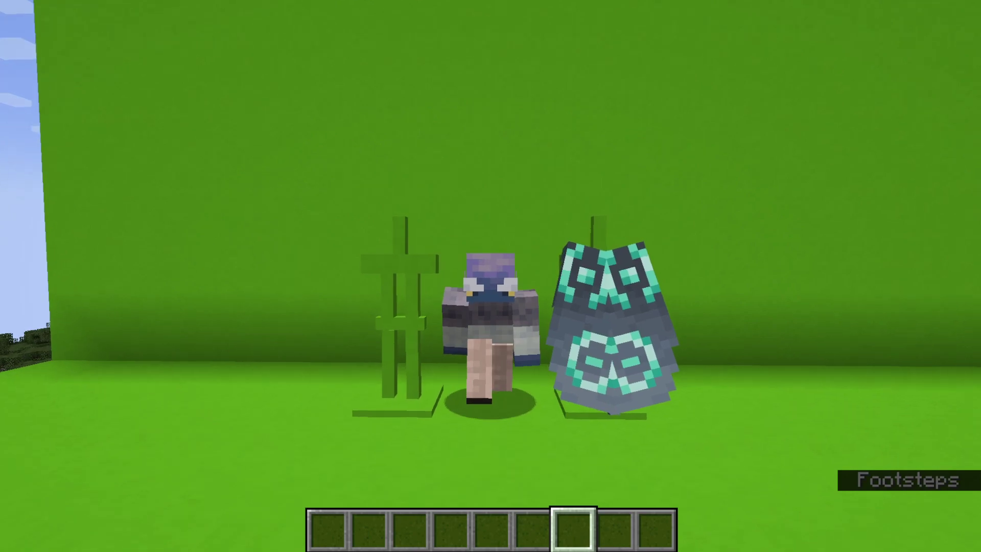
{"action": "key", "text": "d"}
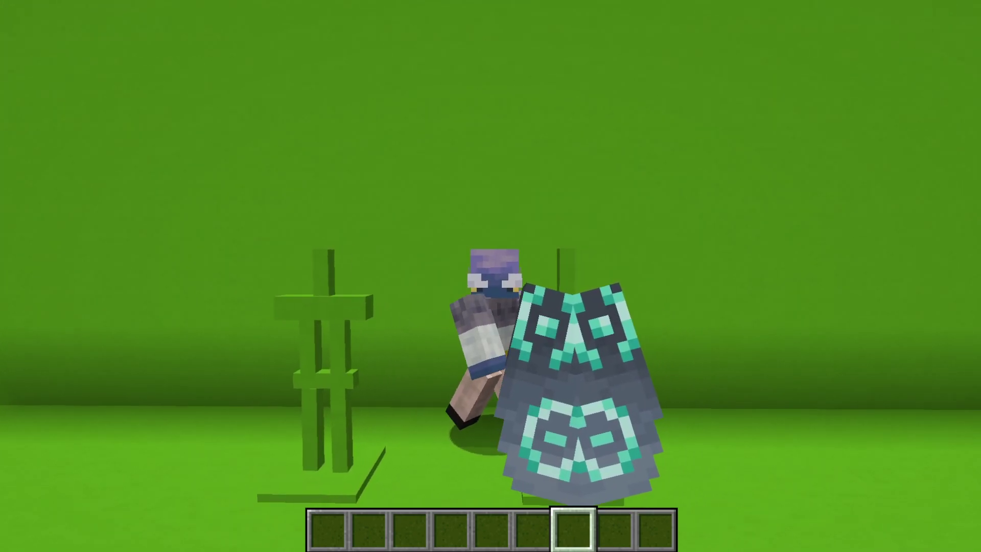
{"action": "key", "text": "s"}
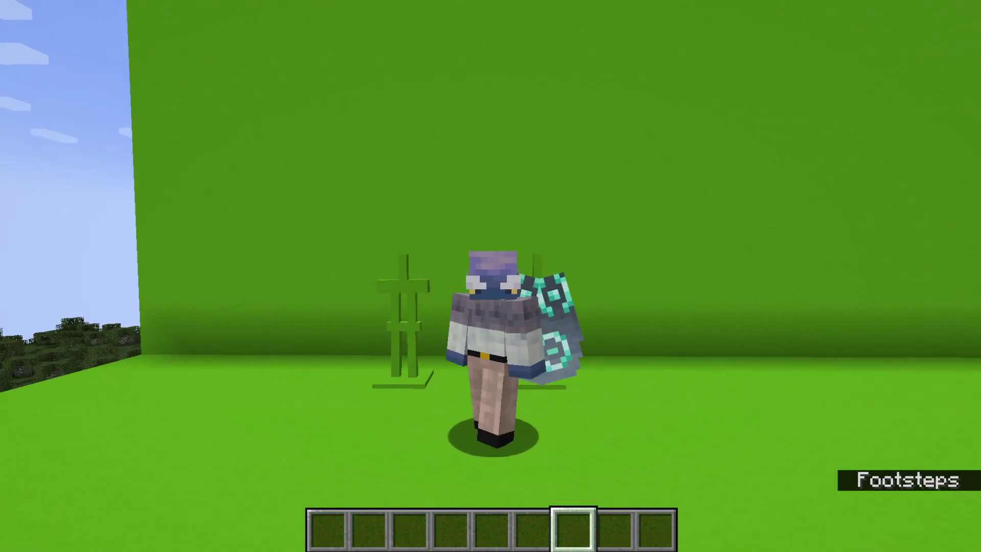
{"action": "key", "text": "w"}
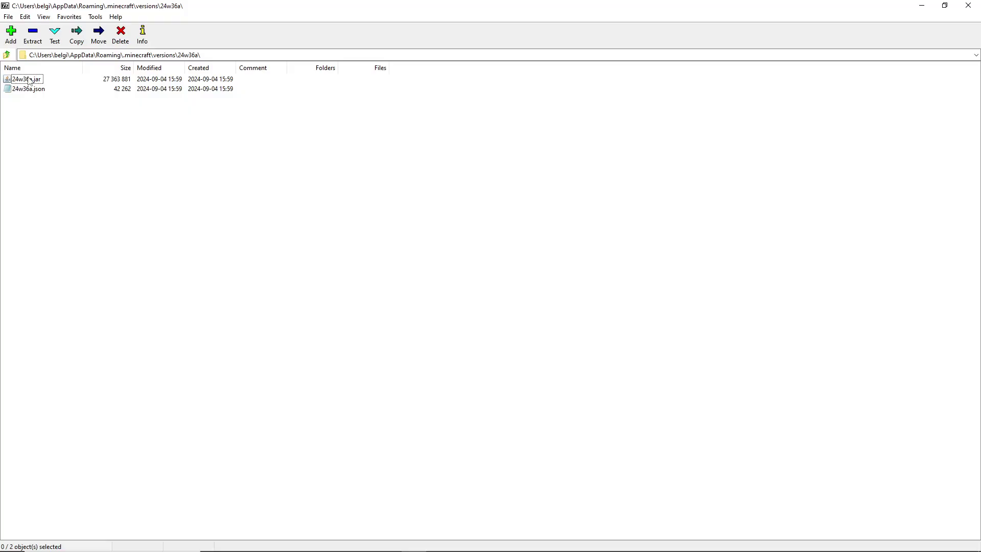
Open 24w36a.jar in 7-Zip and go to its assets/minecraft/textures/gui/sprites/tooltip folder.
{"action": "double_click", "coordinate": [26, 79]}
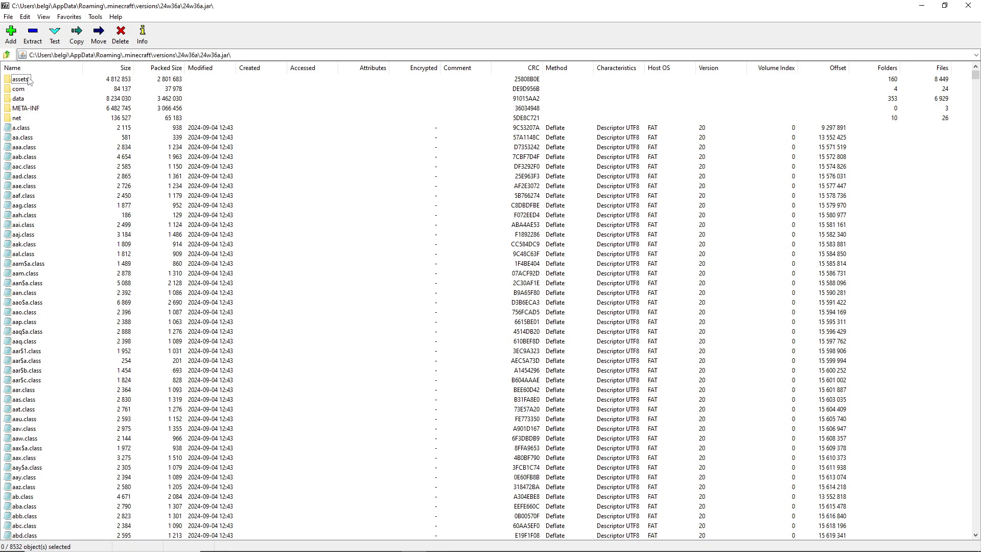
{"action": "double_click", "coordinate": [20, 79]}
{"action": "double_click", "coordinate": [20, 79]}
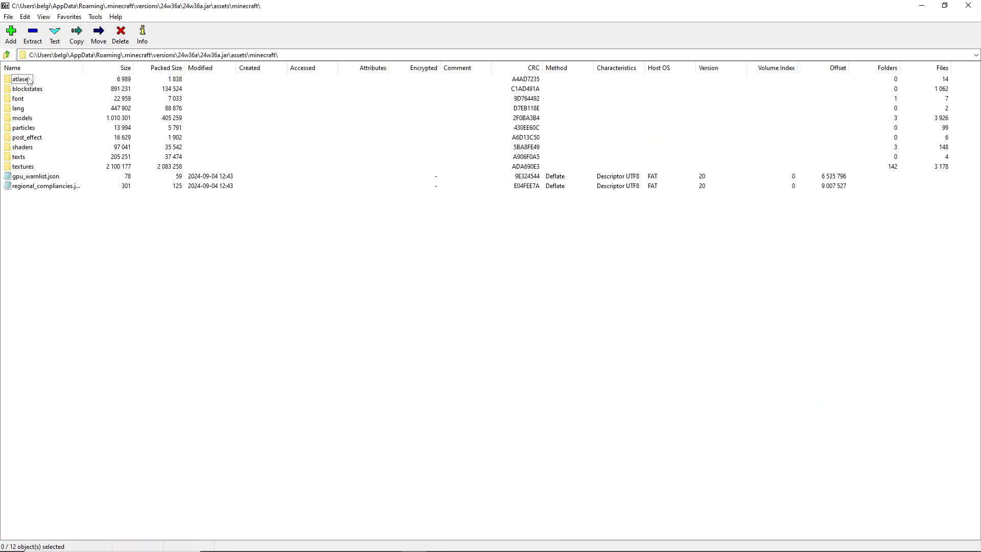
{"action": "double_click", "coordinate": [30, 167]}
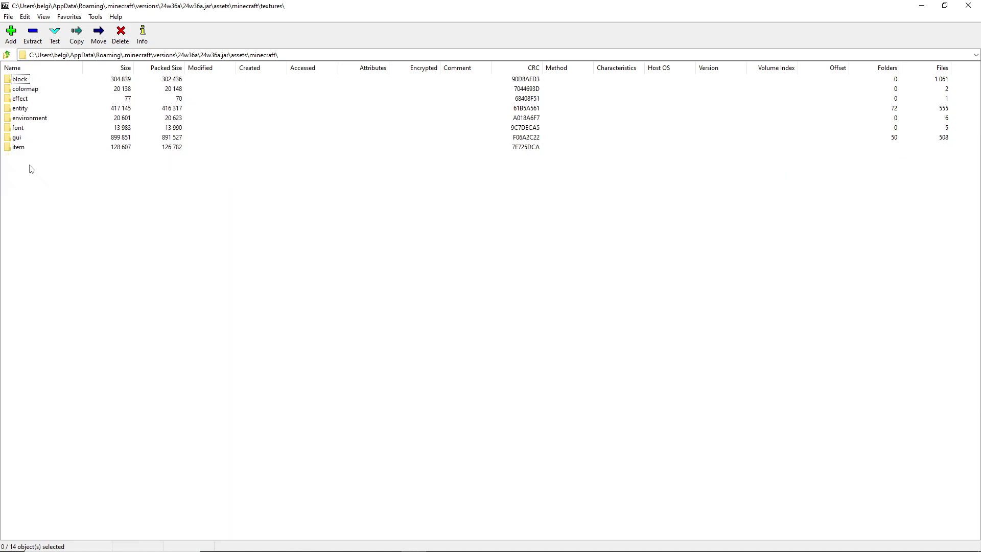
{"action": "double_click", "coordinate": [24, 138]}
{"action": "double_click", "coordinate": [21, 128]}
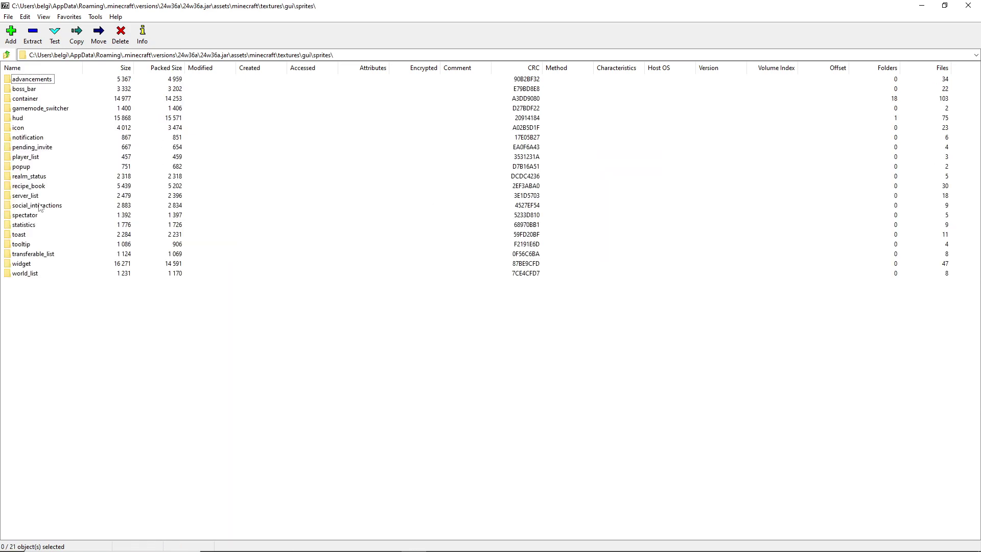
{"action": "double_click", "coordinate": [21, 244]}
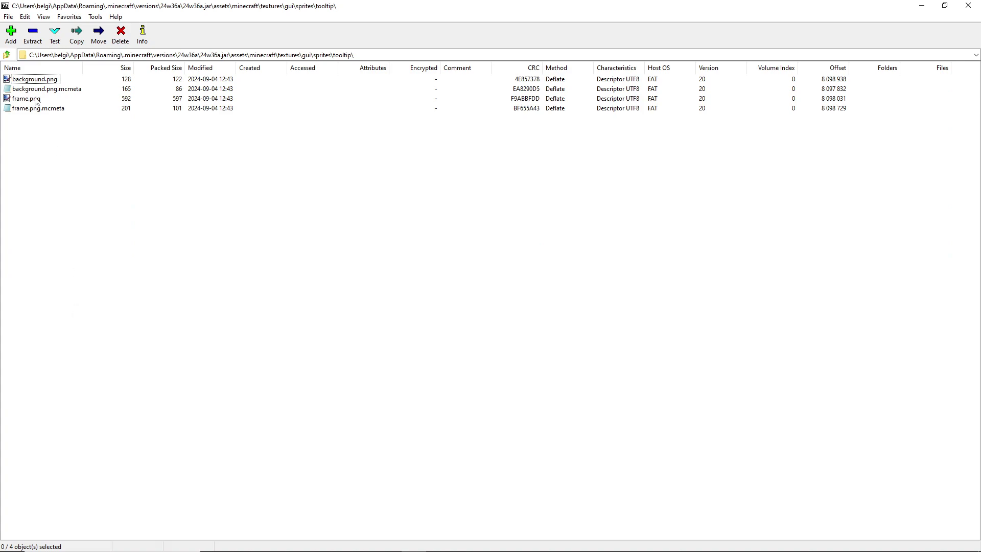
Open background.png and frame.png in paint.net and examine the default tooltip background and frame textures enlarged.
{"action": "left_click_drag", "start_coordinate": [29, 129], "coordinate": [21, 81]}
{"action": "double_click", "coordinate": [20, 80]}
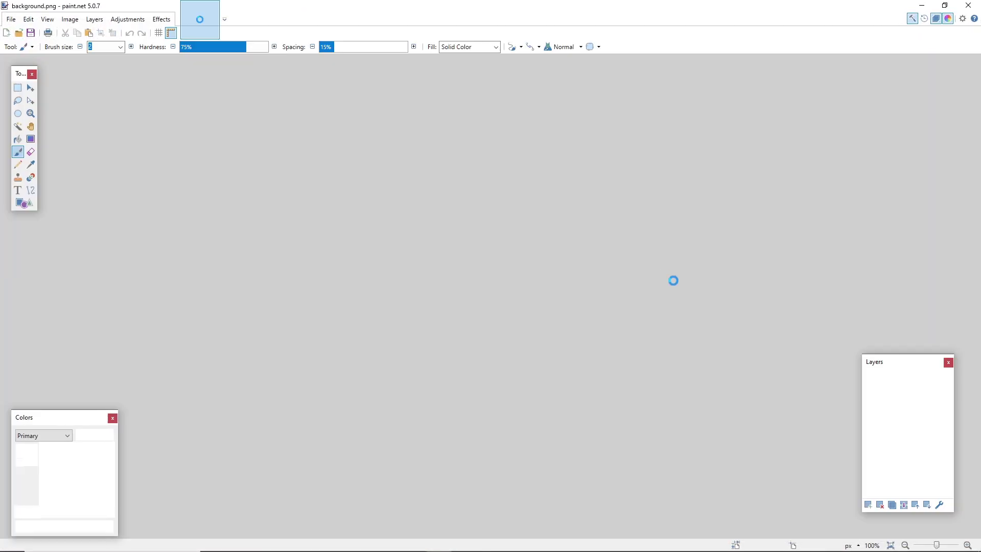
{"action": "left_click_drag", "start_coordinate": [940, 545], "coordinate": [943, 546]}
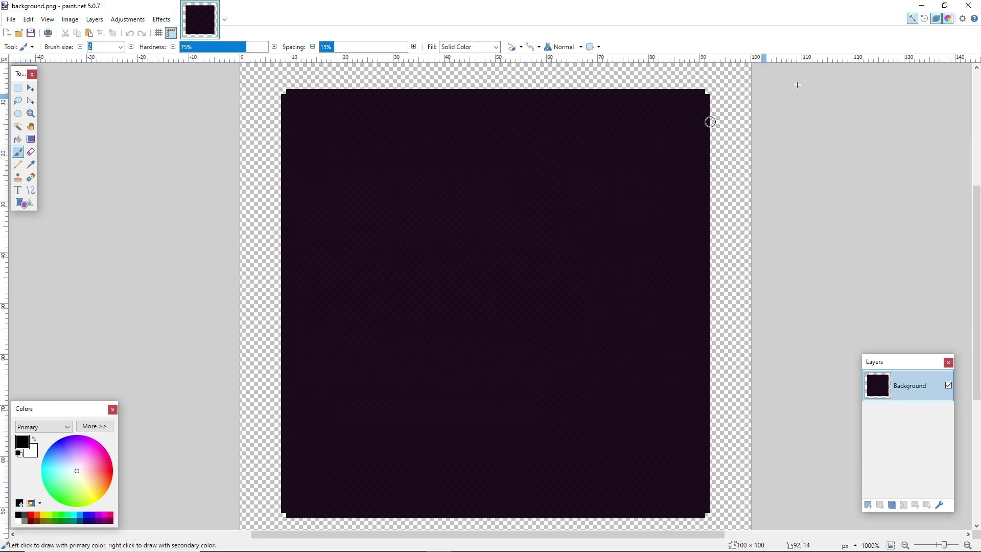
{"action": "key", "text": "alt+Tab"}
{"action": "double_click", "coordinate": [20, 97]}
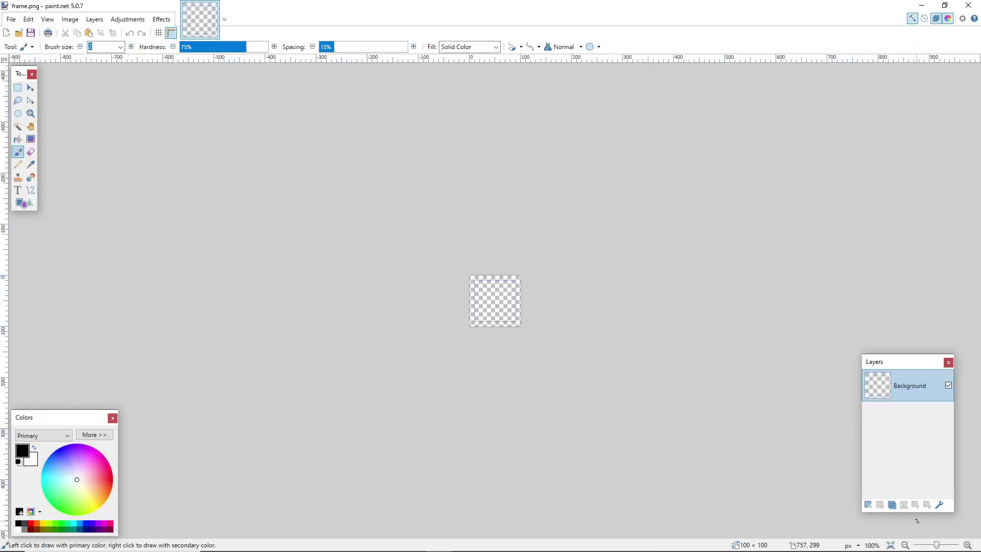
{"action": "left_click_drag", "start_coordinate": [936, 545], "coordinate": [945, 547]}
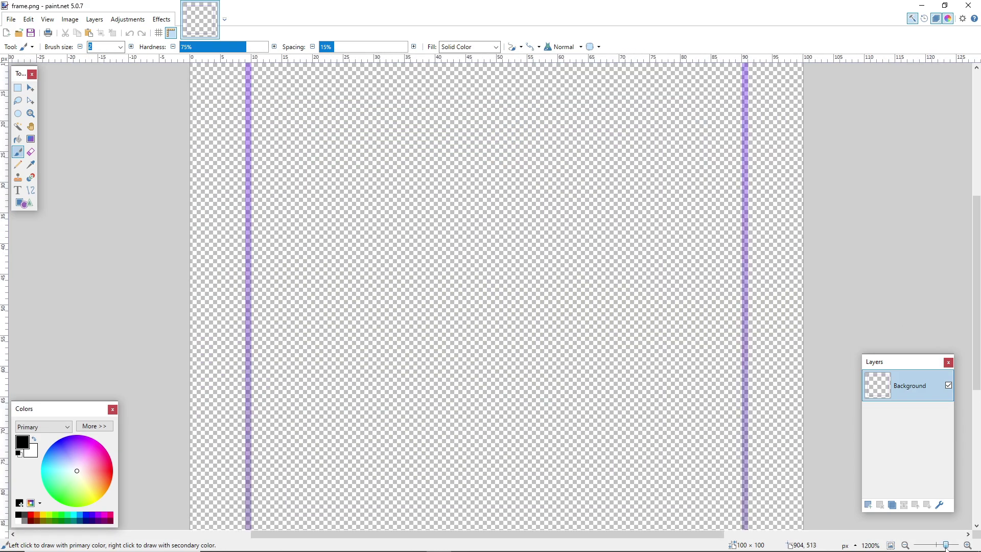
{"action": "key", "text": "alt+Tab"}
Open background.png.mcmeta from the archive and examine its GUI scaling settings.
{"action": "double_click", "coordinate": [57, 90]}
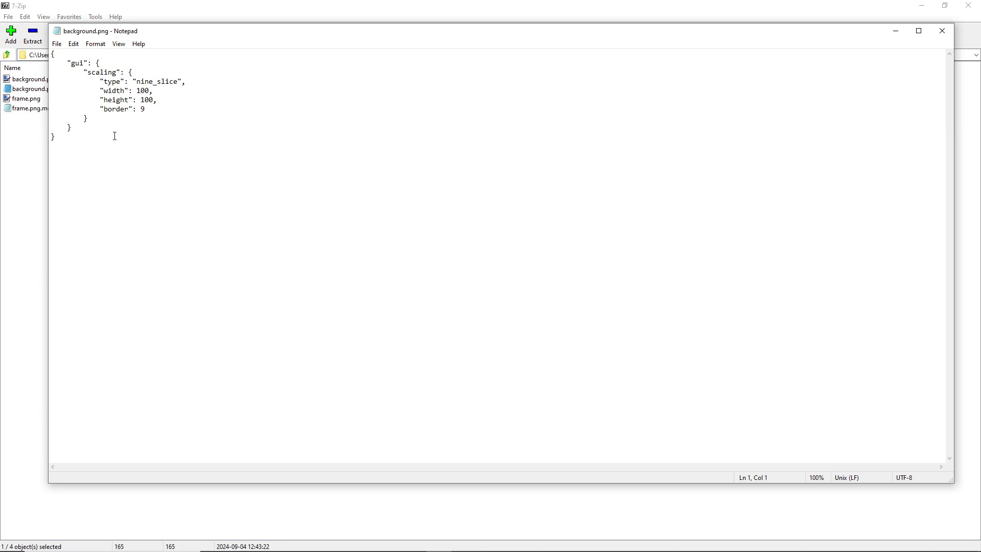
{"action": "key", "text": "ctrl+a"}
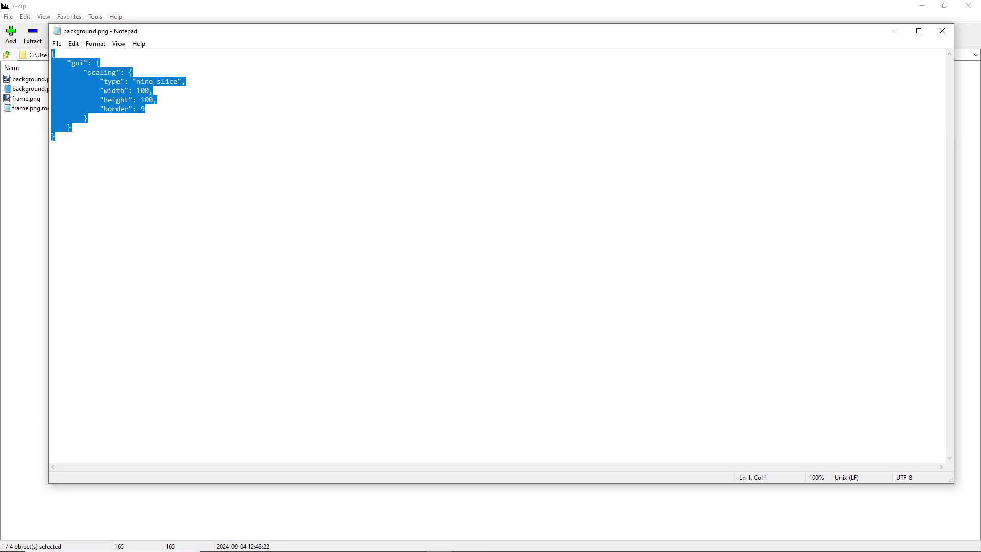
{"action": "left_click", "coordinate": [65, 154]}
{"action": "left_click_drag", "start_coordinate": [64, 139], "coordinate": [9, 51]}
{"action": "left_click", "coordinate": [90, 149]}
{"action": "left_click_drag", "start_coordinate": [90, 148], "coordinate": [10, 53]}
{"action": "left_click", "coordinate": [943, 32]}
{"action": "key", "text": "Down"}
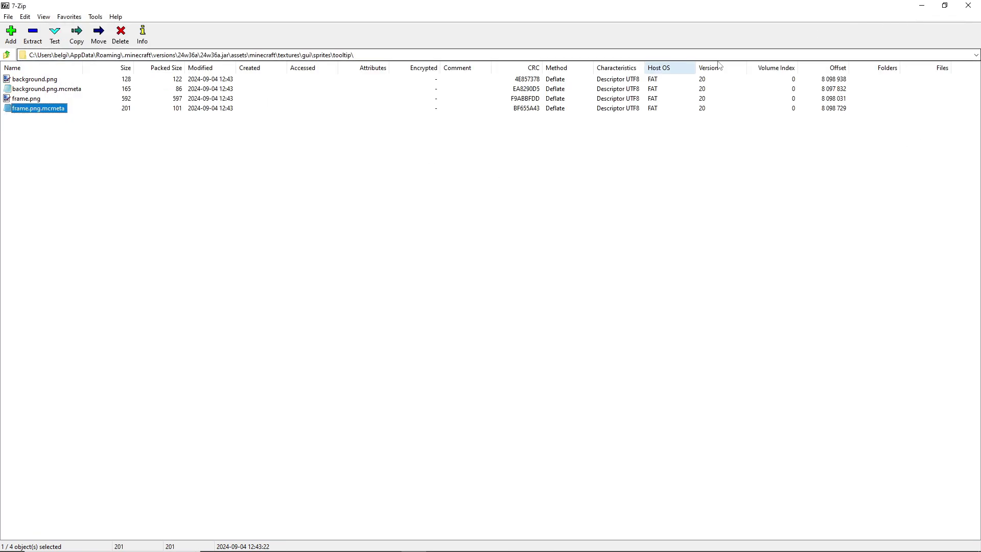
Switch to the custom-tooltip-rp folder, open its pack MCMETA file in Notepad and check the pack_format entry.
{"action": "left_click", "coordinate": [924, 12]}
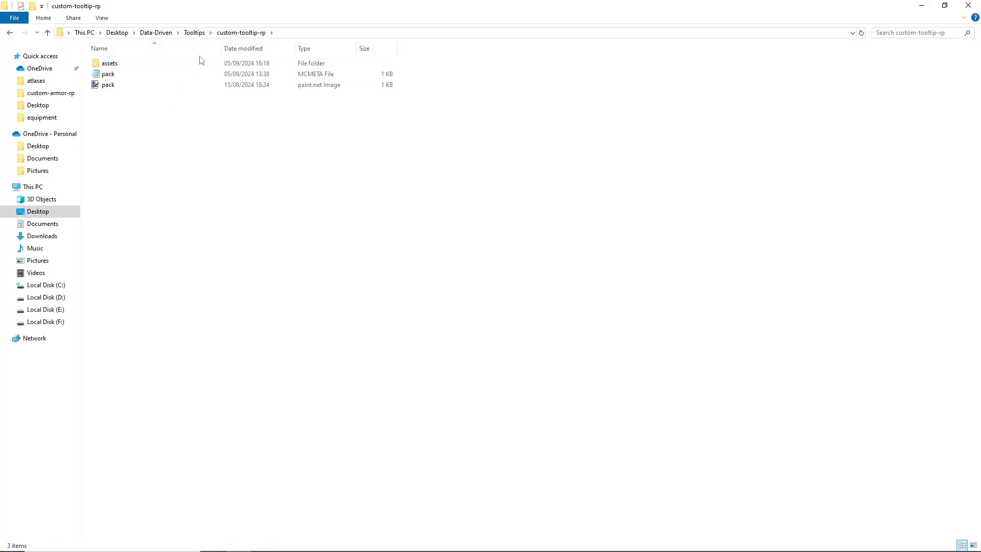
{"action": "left_click", "coordinate": [121, 64]}
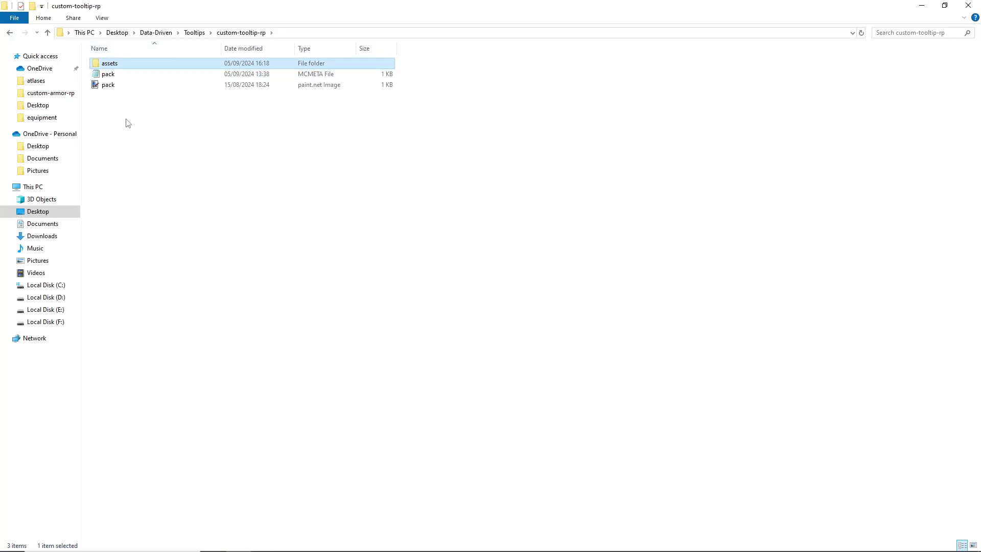
{"action": "left_click", "coordinate": [124, 77]}
{"action": "double_click", "coordinate": [123, 78]}
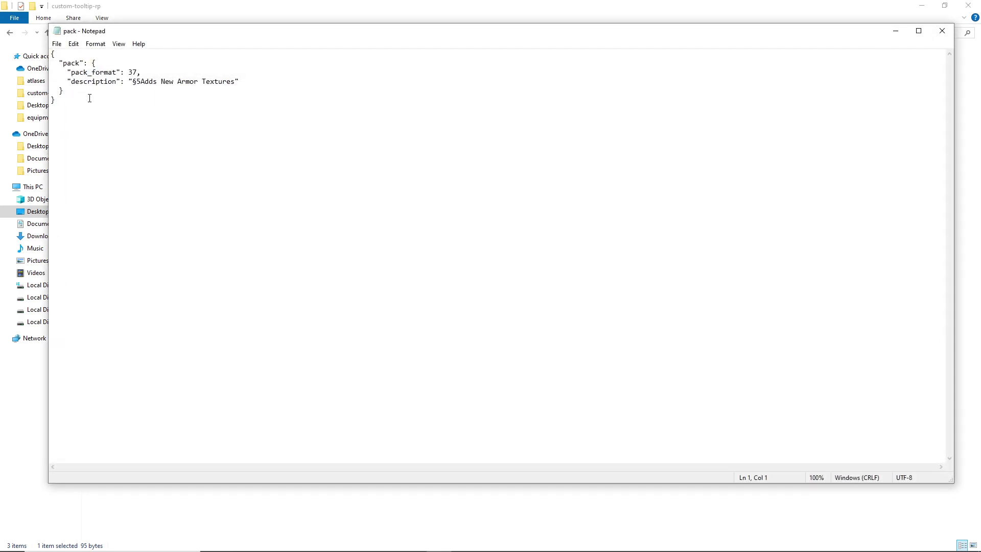
{"action": "left_click_drag", "start_coordinate": [67, 73], "coordinate": [147, 75]}
{"action": "double_click", "coordinate": [134, 72]}
{"action": "left_click", "coordinate": [158, 94]}
Set the pack description to "§5Adds Custom Tooltips", save the file and close it.
{"action": "left_click_drag", "start_coordinate": [68, 83], "coordinate": [234, 83]}
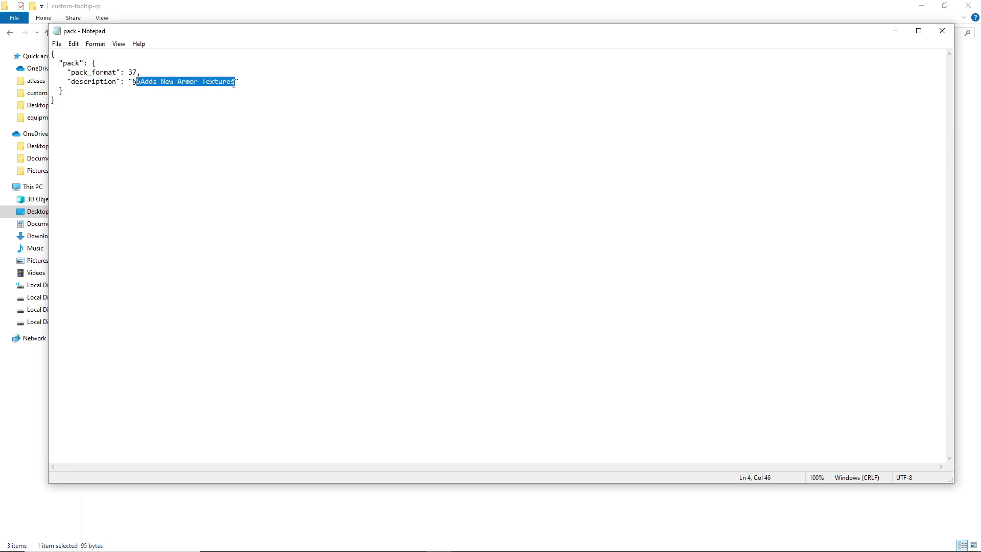
{"action": "type", "text": "5Adds Custom"}
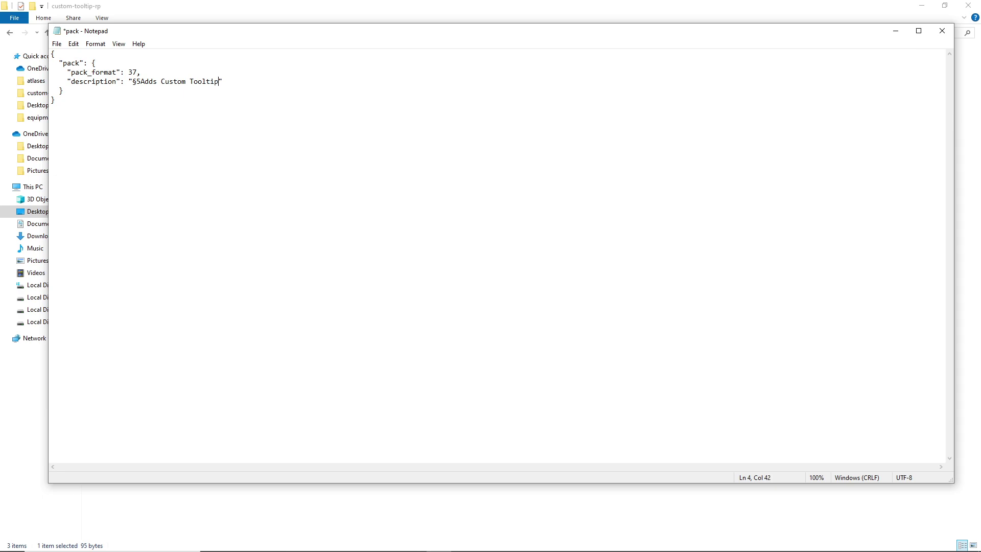
{"action": "left_click", "coordinate": [57, 44]}
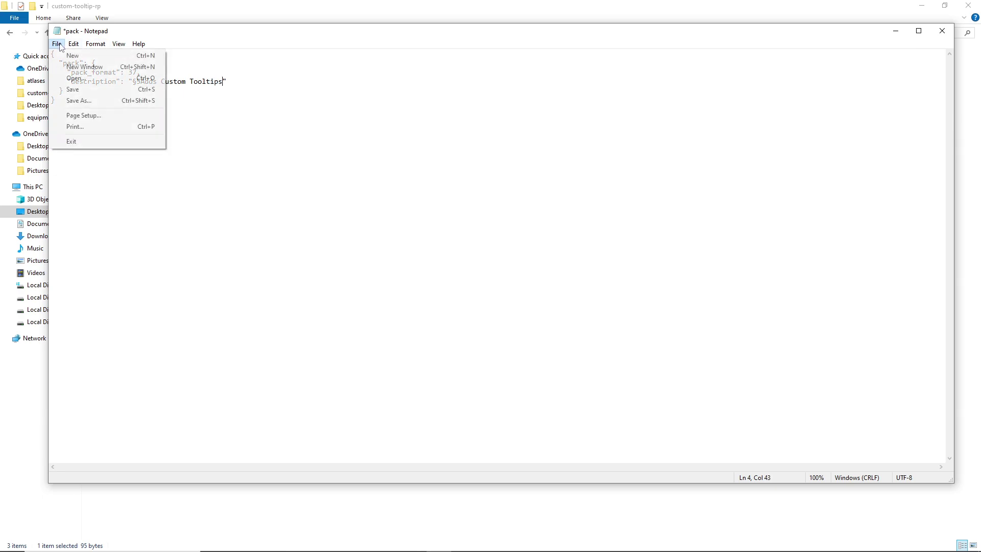
{"action": "left_click", "coordinate": [81, 87]}
{"action": "left_click_drag", "start_coordinate": [73, 73], "coordinate": [128, 72]}
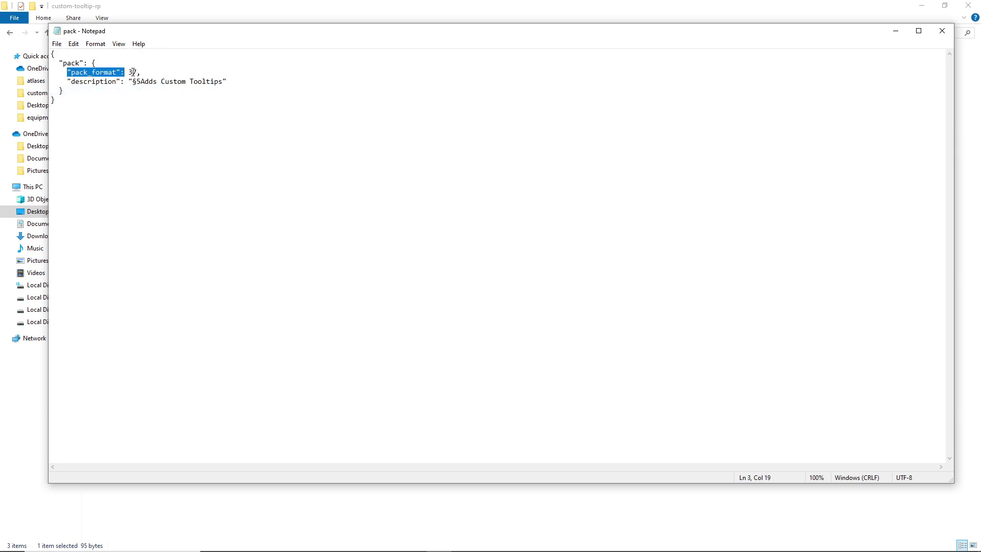
{"action": "double_click", "coordinate": [133, 72]}
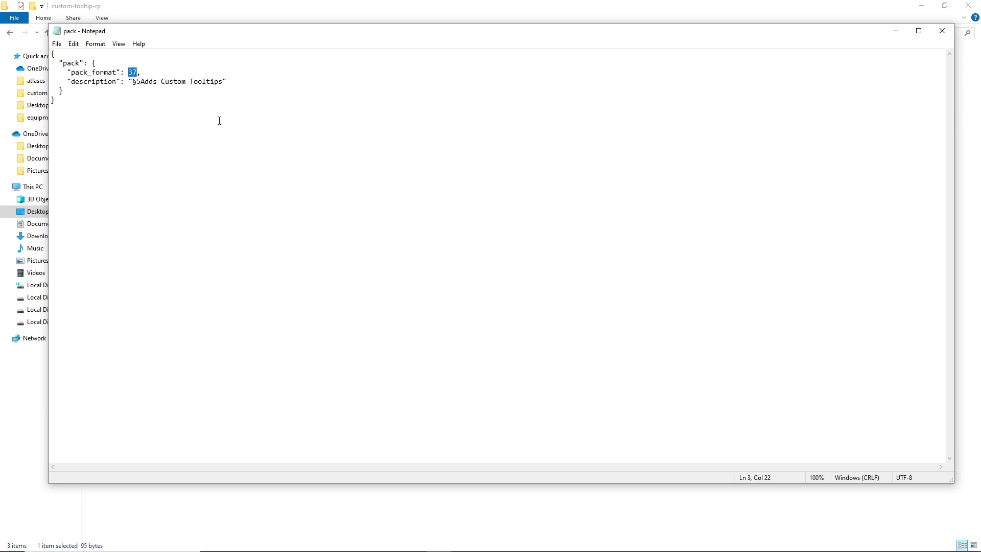
{"action": "key", "text": "alt+F4"}
Go to assets/minecraft/textures/gui/sprites/tooltip inside the custom-tooltip-rp pack, where white_background and white_frame are stored.
{"action": "mouse_move", "coordinate": [121, 86]}
{"action": "left_mouse_down"}
{"action": "mouse_move", "coordinate": [118, 101]}
{"action": "mouse_move", "coordinate": [149, 101]}
{"action": "mouse_move", "coordinate": [136, 103]}
{"action": "mouse_move", "coordinate": [140, 68]}
{"action": "left_mouse_up"}
{"action": "double_click", "coordinate": [141, 68]}
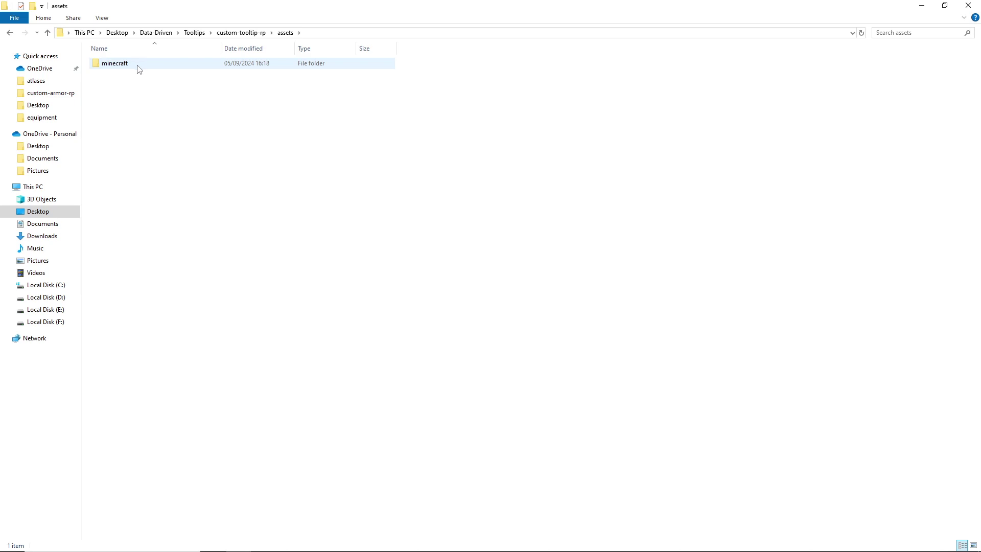
{"action": "mouse_move", "coordinate": [141, 68]}
{"action": "left_mouse_down"}
{"action": "mouse_move", "coordinate": [127, 72]}
{"action": "mouse_move", "coordinate": [127, 59]}
{"action": "mouse_move", "coordinate": [123, 71]}
{"action": "left_mouse_up"}
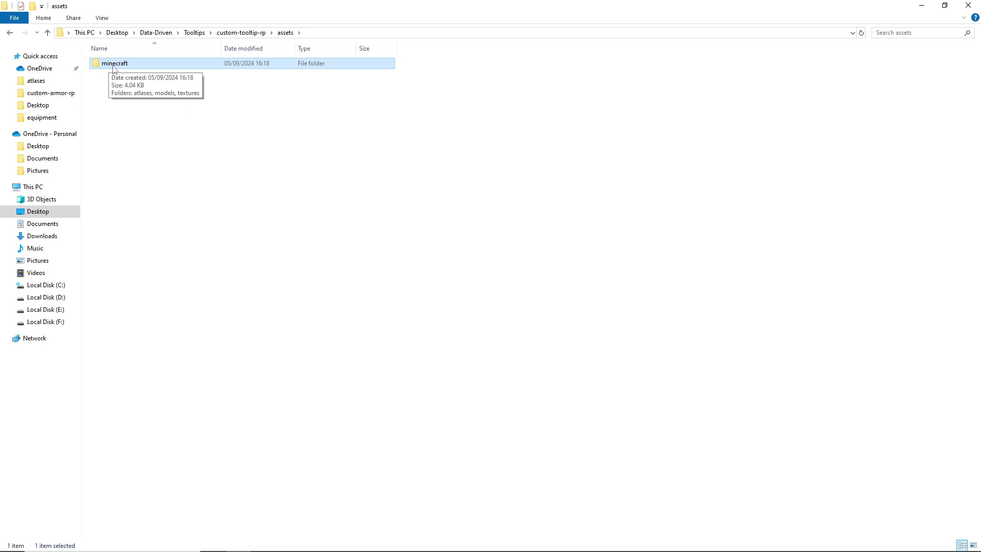
{"action": "left_click", "coordinate": [113, 66]}
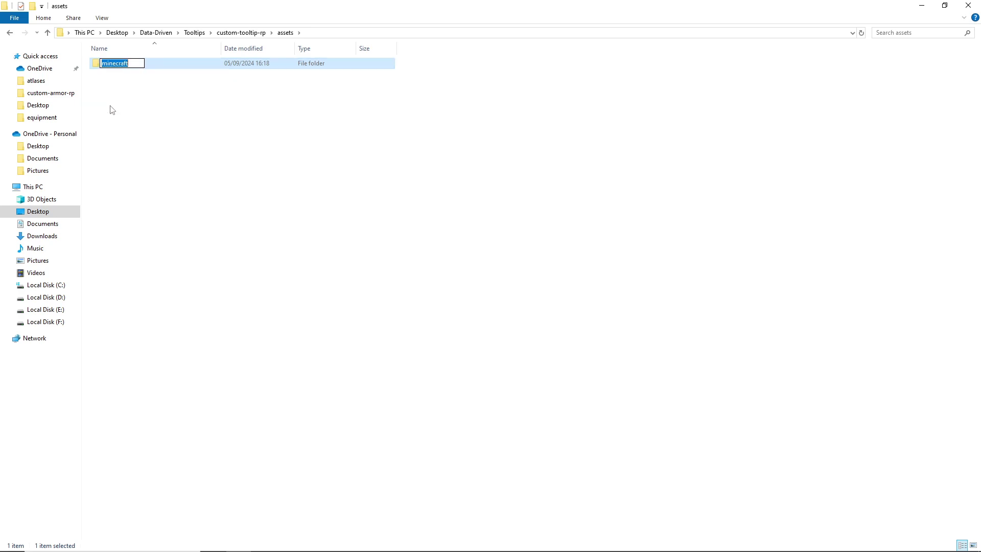
{"action": "key", "text": "Return"}
{"action": "key", "text": "Return"}
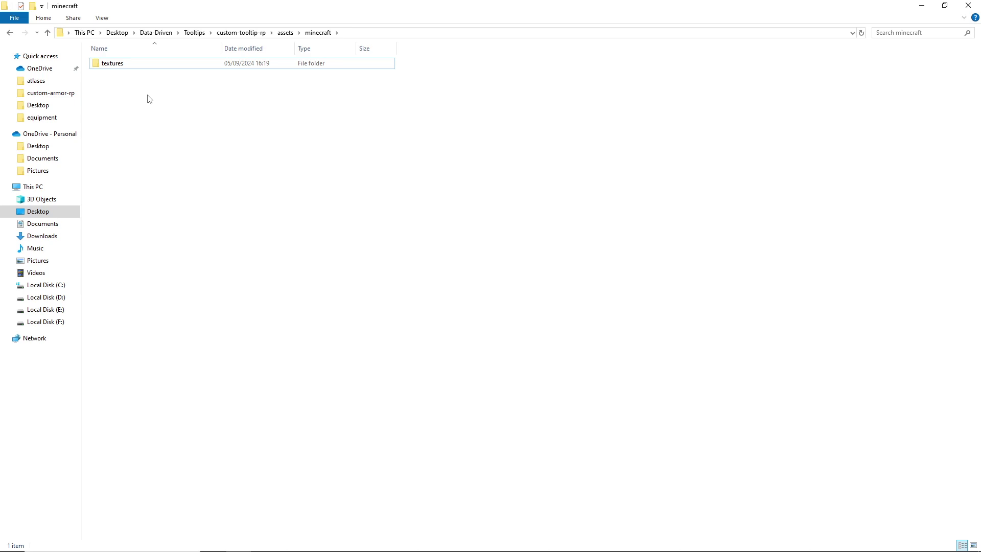
{"action": "double_click", "coordinate": [114, 65]}
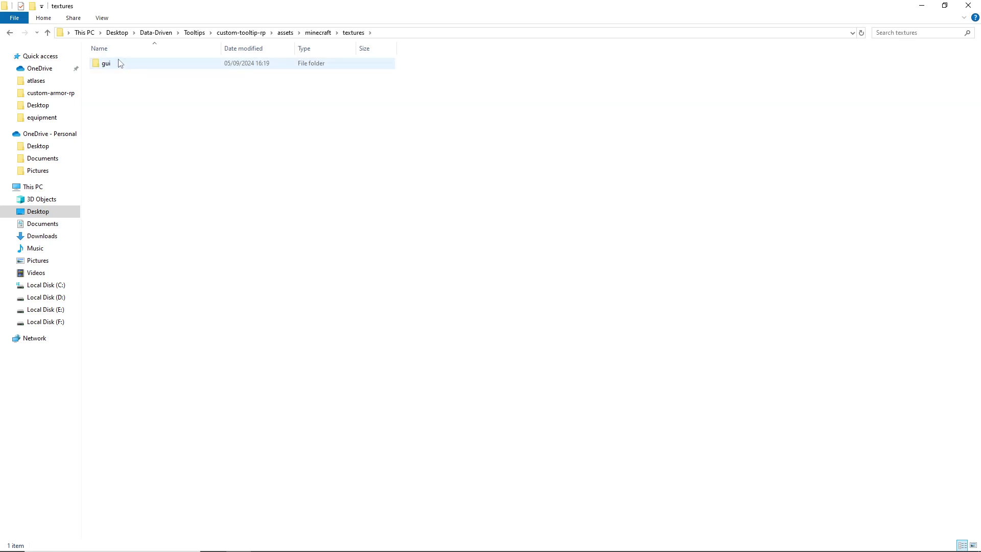
{"action": "double_click", "coordinate": [120, 63]}
{"action": "double_click", "coordinate": [121, 67]}
{"action": "double_click", "coordinate": [120, 65]}
{"action": "left_click_drag", "start_coordinate": [170, 176], "coordinate": [111, 79]}
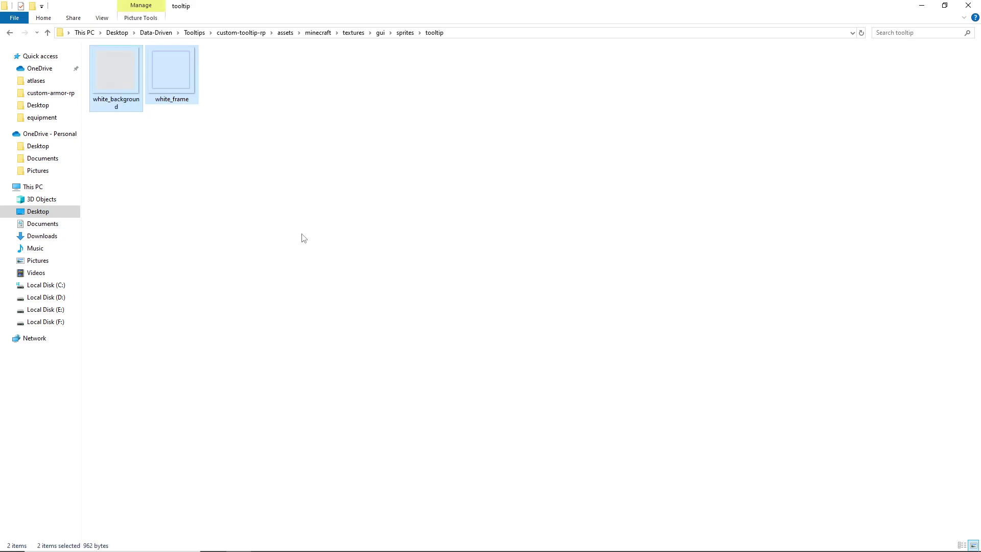
{"action": "left_click", "coordinate": [303, 237]}
Copy background.png.mcmeta and frame.png.mcmeta from the 24w36a.jar archive in 7-Zip into the pack's tooltip folder.
{"action": "key", "text": "alt+Tab"}
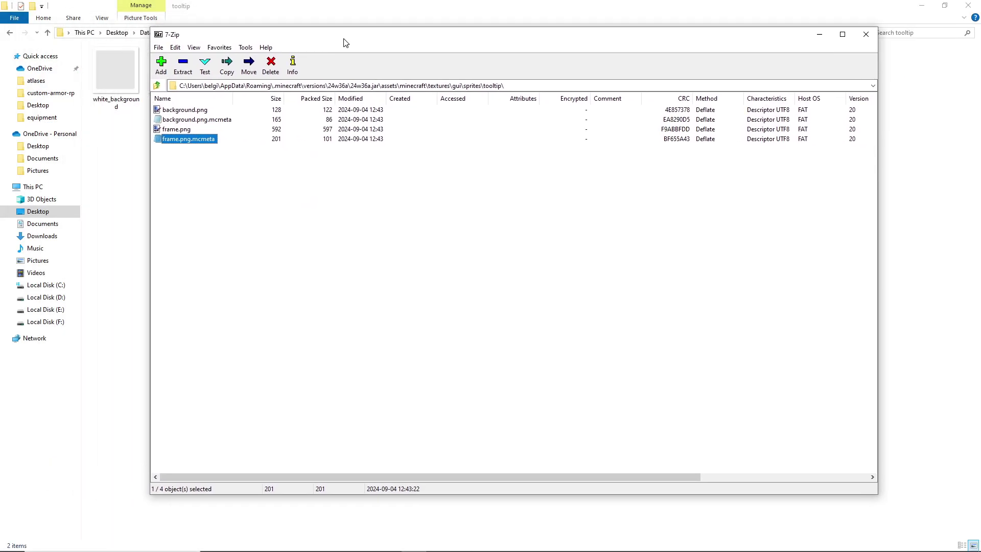
{"action": "left_click_drag", "start_coordinate": [345, 43], "coordinate": [480, 43]}
{"action": "left_click", "coordinate": [314, 197]}
{"action": "left_click", "coordinate": [327, 139]}
{"action": "left_click", "coordinate": [332, 120], "text": "ctrl"}
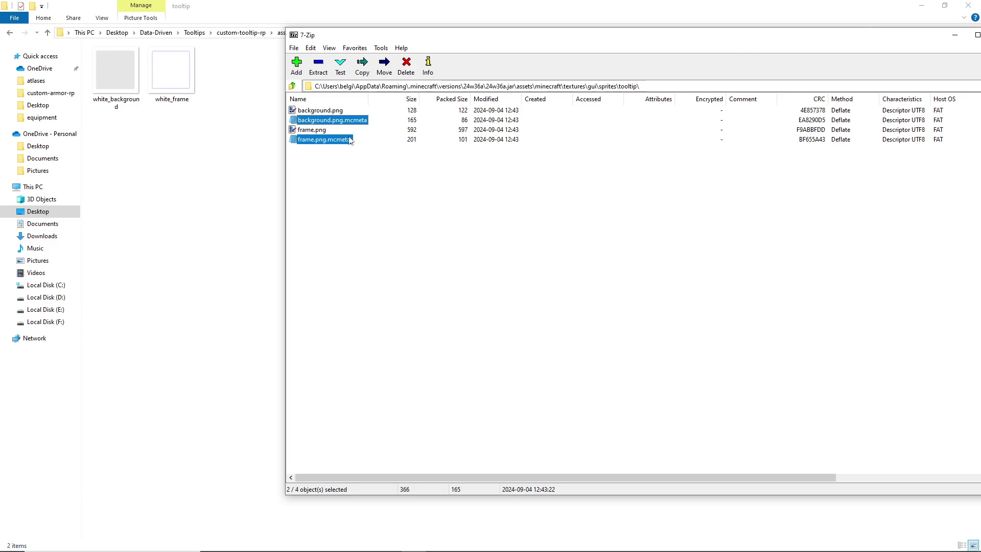
{"action": "left_click_drag", "start_coordinate": [346, 124], "coordinate": [167, 166]}
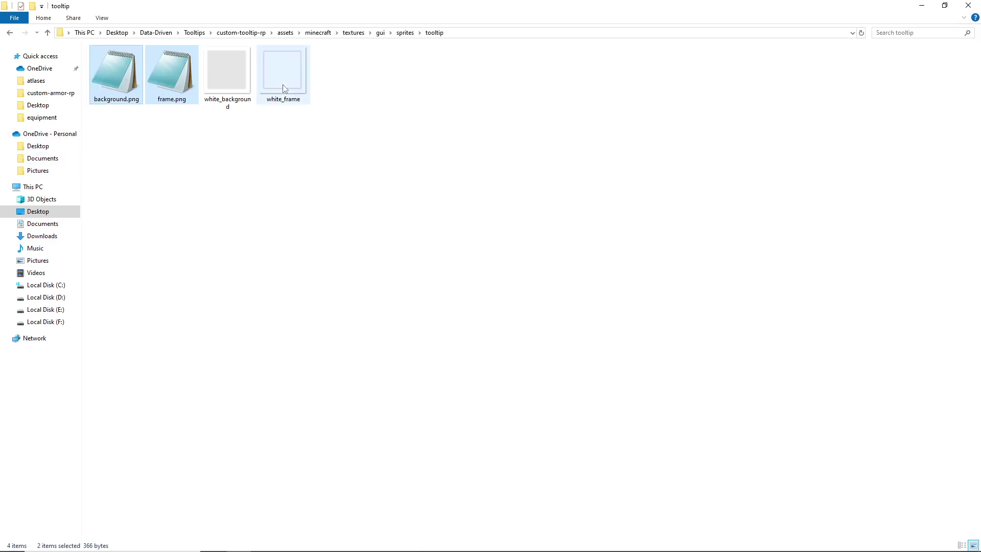
Rename the copied background.png metadata file as white_background.png, keeping its mcmeta extension.
{"action": "left_click", "coordinate": [97, 104]}
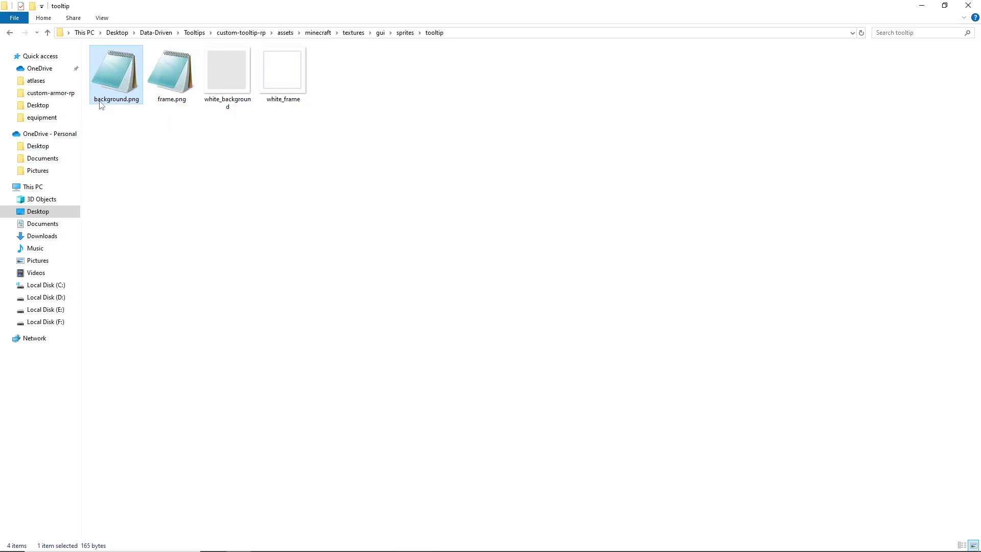
{"action": "key", "text": "F2"}
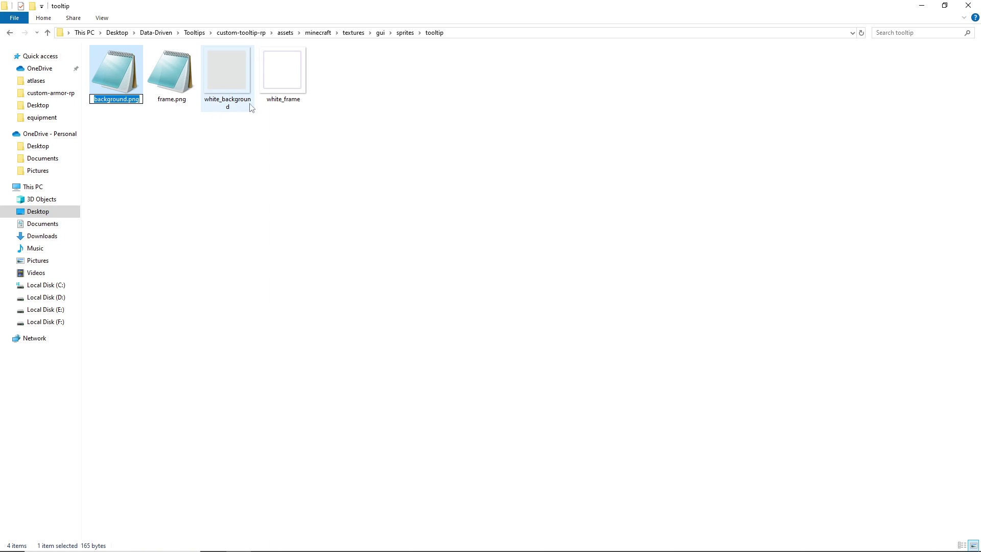
{"action": "left_click", "coordinate": [95, 99]}
{"action": "type", "text": "white_"}
{"action": "key", "text": "Return"}
Rename the copied frame.png metadata file as white_frame.png, keeping its mcmeta extension.
{"action": "left_click", "coordinate": [104, 104]}
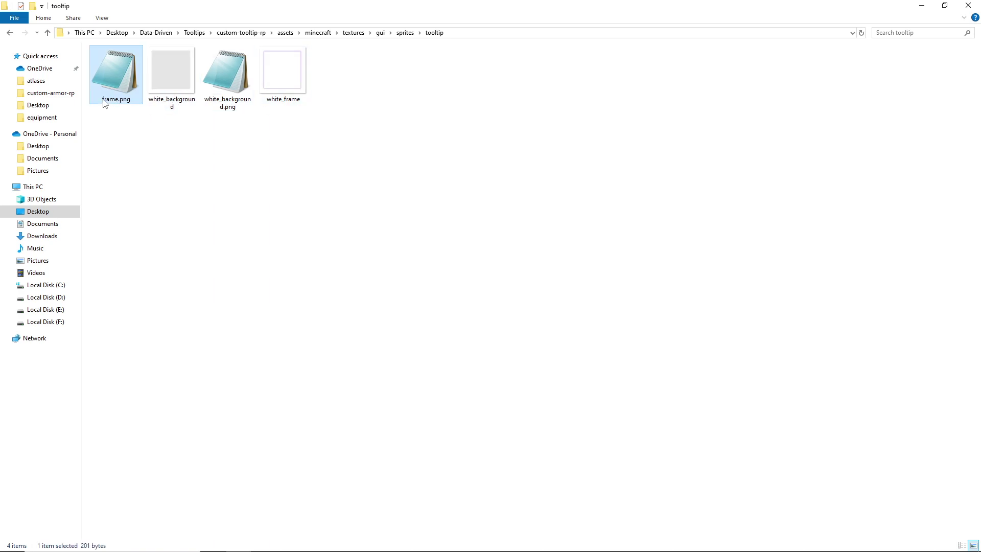
{"action": "key", "text": "F2"}
{"action": "key", "text": "Home"}
{"action": "type", "text": "white_"}
{"action": "left_click", "coordinate": [202, 154]}
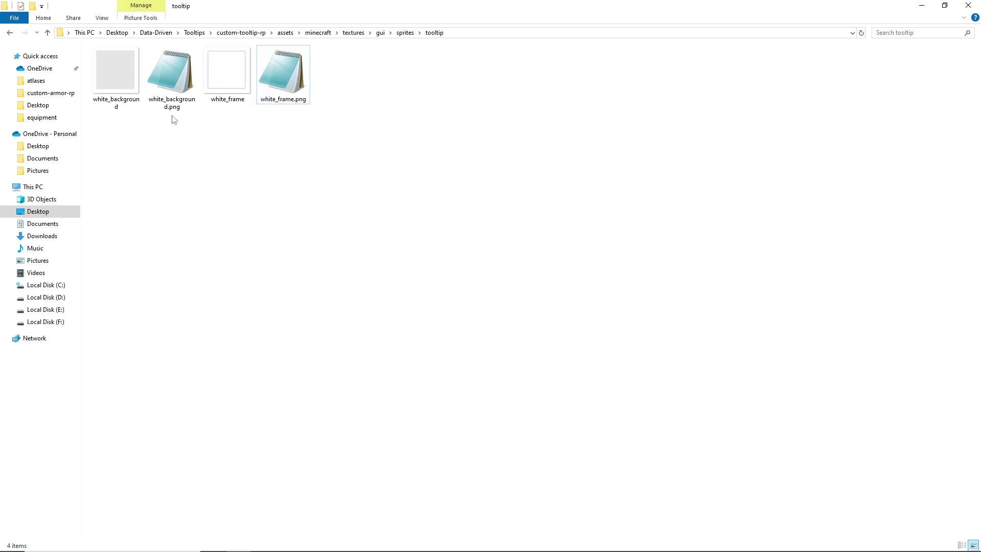
Open the white_background image in paint.net and apply Color Balance with Cyan-Red 100, Magenta-Green 6, Yellow-Blue -100, Brightness -18 and Contrast -16.
{"action": "left_click", "coordinate": [133, 97]}
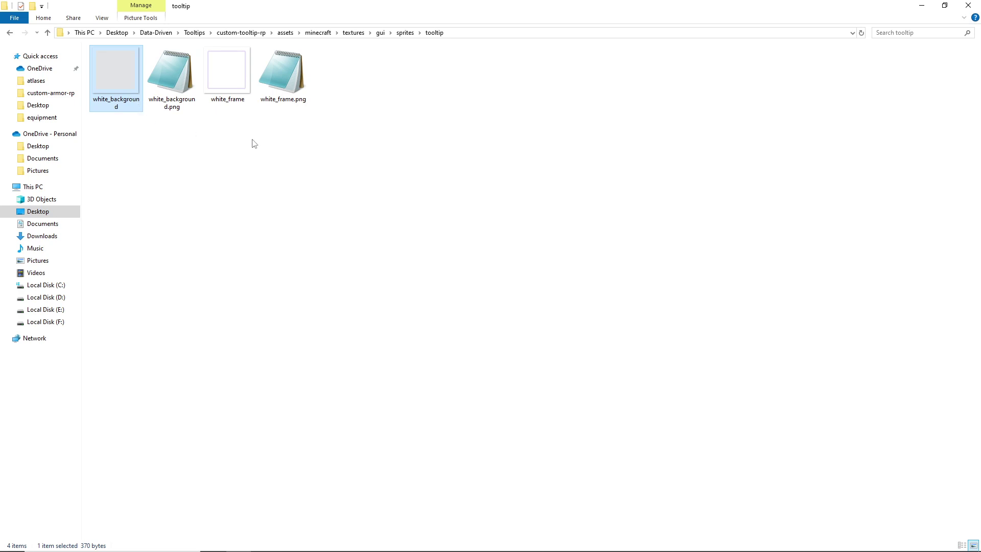
{"action": "double_click", "coordinate": [112, 81]}
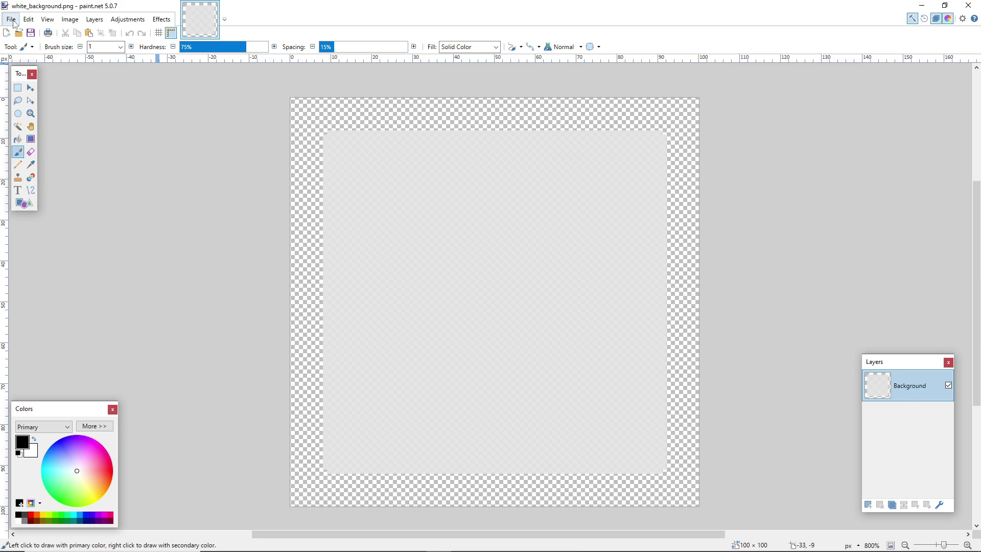
{"action": "left_click", "coordinate": [128, 20]}
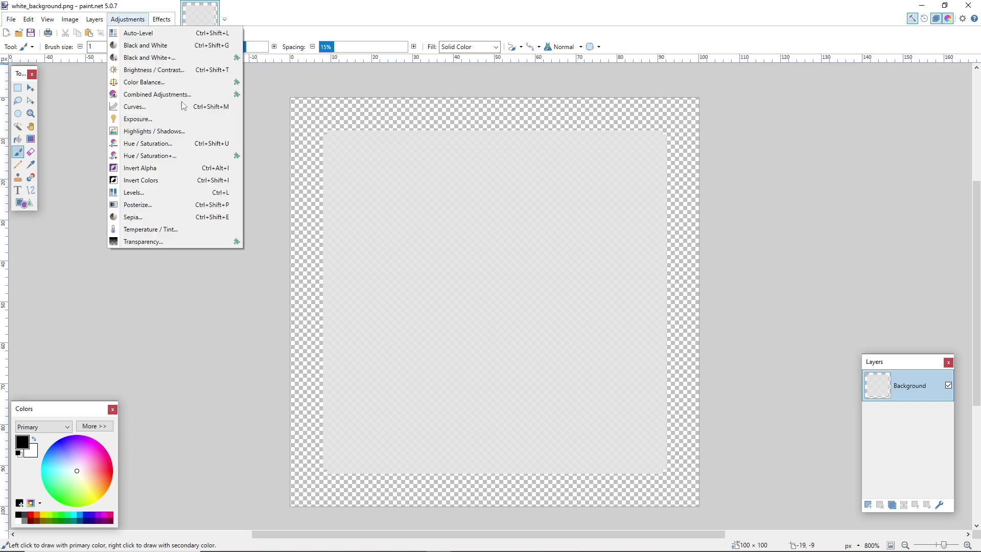
{"action": "left_click", "coordinate": [153, 82]}
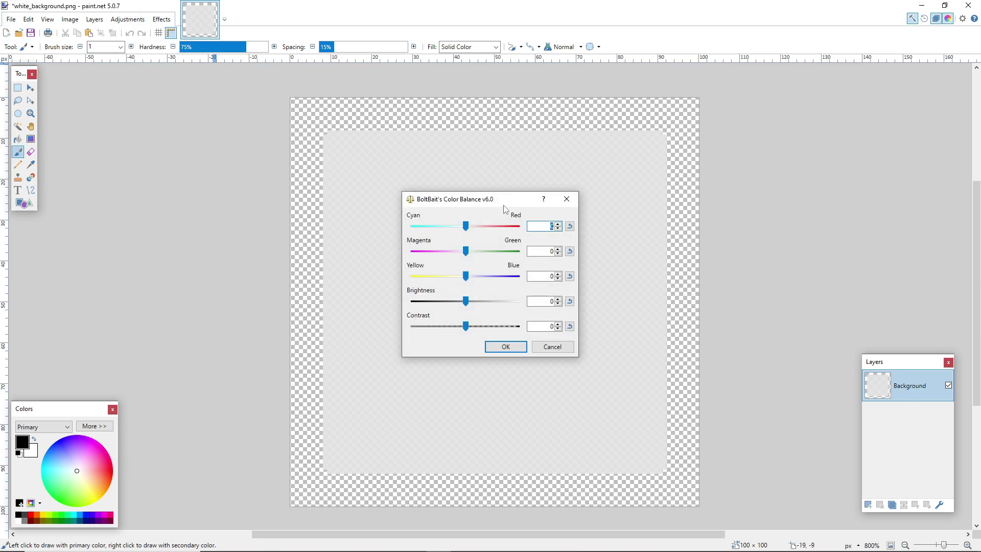
{"action": "left_click_drag", "start_coordinate": [500, 201], "coordinate": [137, 153]}
{"action": "left_click_drag", "start_coordinate": [102, 228], "coordinate": [46, 230]}
{"action": "left_click_drag", "start_coordinate": [104, 198], "coordinate": [174, 177]}
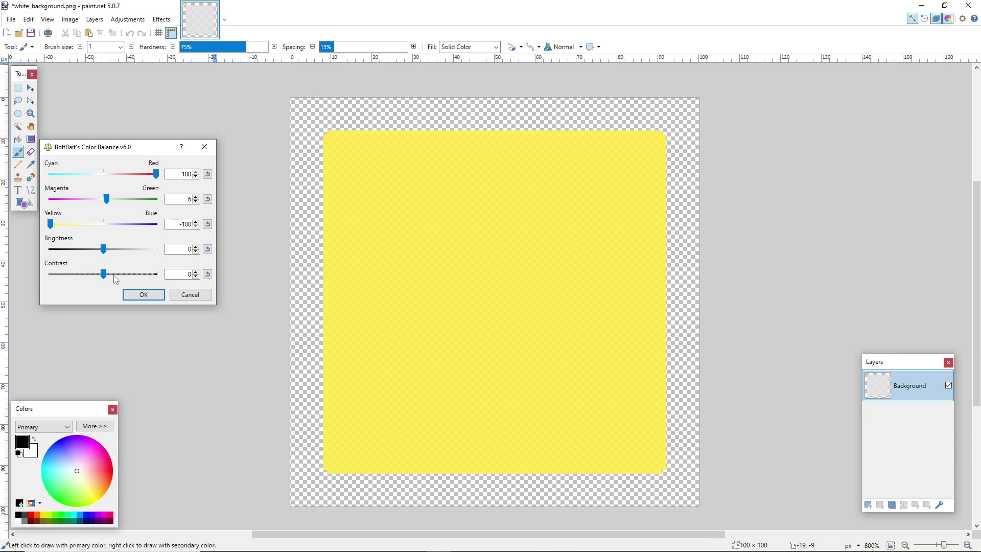
{"action": "left_click_drag", "start_coordinate": [103, 248], "coordinate": [95, 274]}
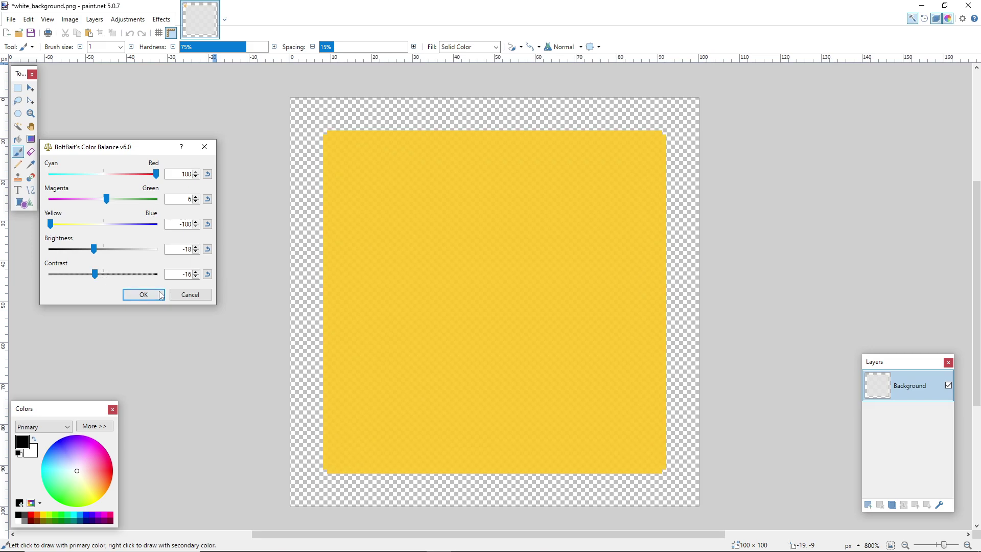
{"action": "left_click", "coordinate": [143, 294]}
Save the recoloured image as the PNG orange_background in the tooltip folder with automatic bit depth.
{"action": "left_click", "coordinate": [11, 19]}
{"action": "left_click", "coordinate": [54, 101]}
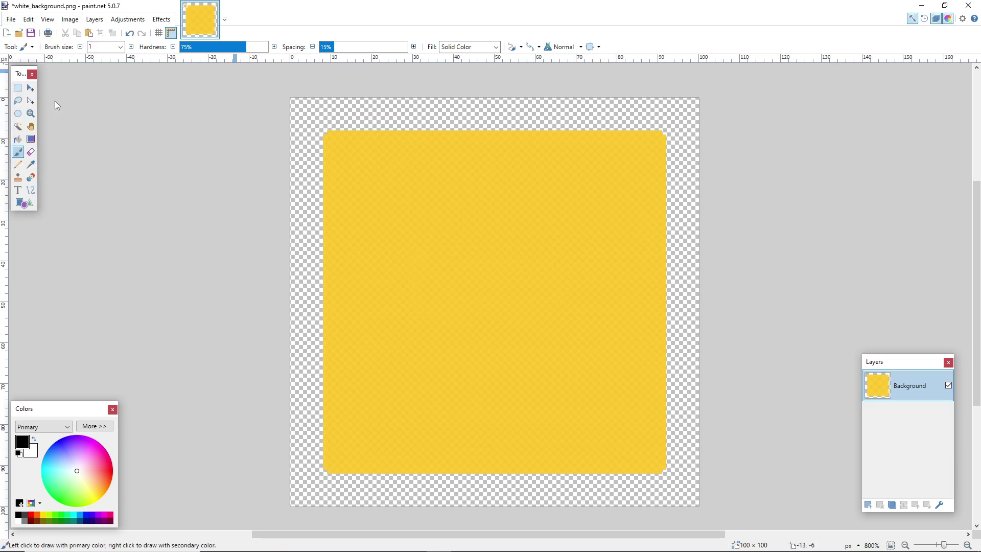
{"action": "left_click", "coordinate": [148, 500]}
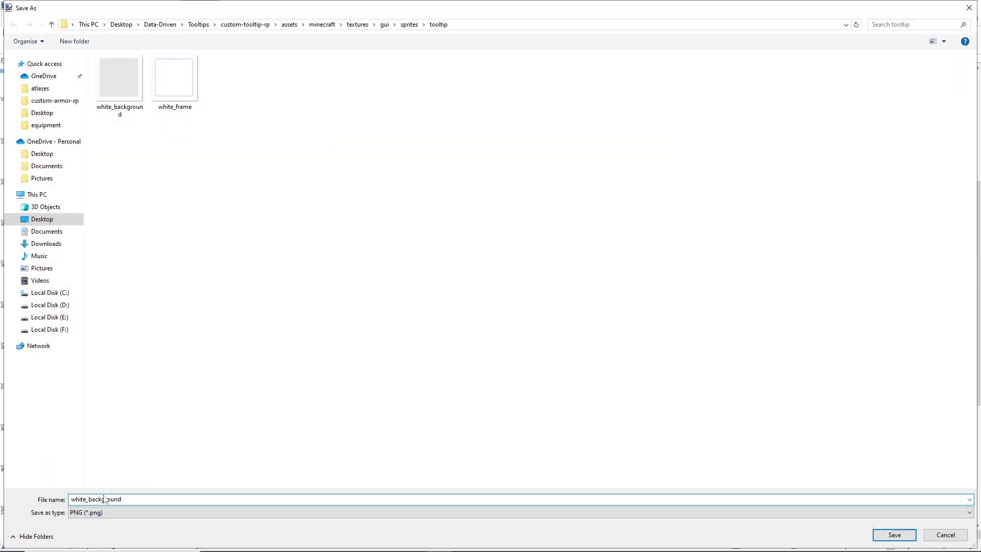
{"action": "left_click", "coordinate": [70, 498]}
{"action": "key", "text": "Delete"}
{"action": "key", "text": "Delete"}
{"action": "key", "text": "Delete"}
{"action": "key", "text": "Delete"}
{"action": "key", "text": "Delete"}
{"action": "type", "text": "orange"}
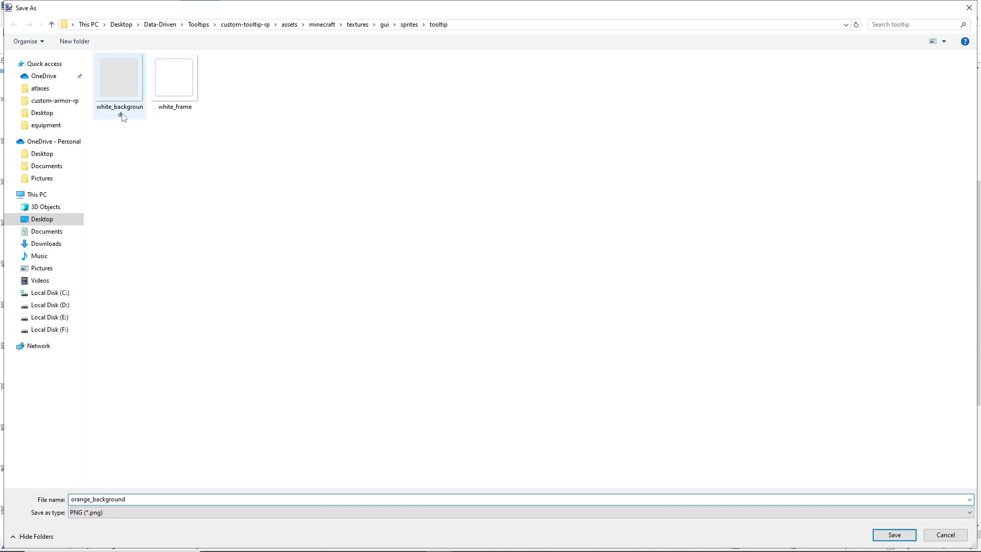
{"action": "left_click_drag", "start_coordinate": [89, 499], "coordinate": [145, 502]}
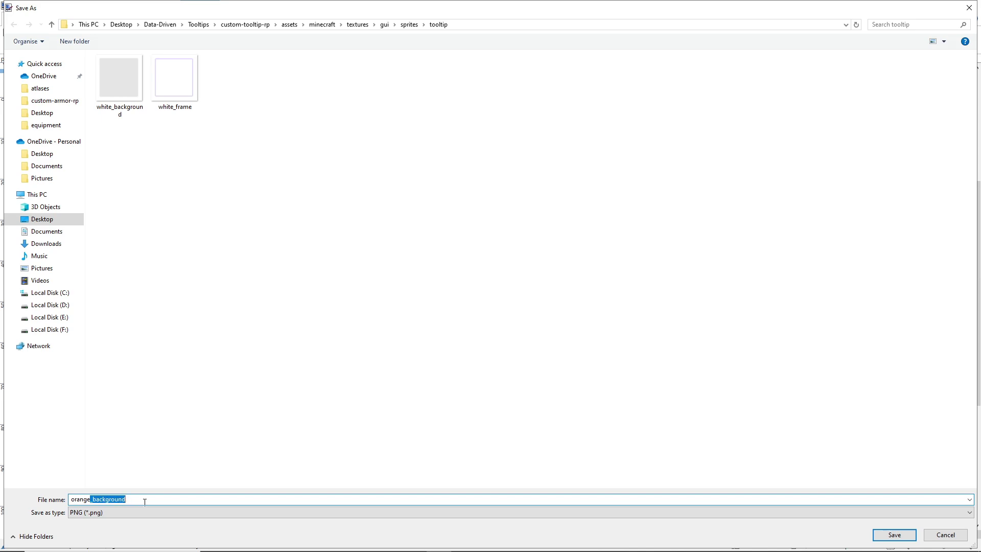
{"action": "left_click", "coordinate": [141, 501]}
{"action": "left_click_drag", "start_coordinate": [137, 501], "coordinate": [91, 498]}
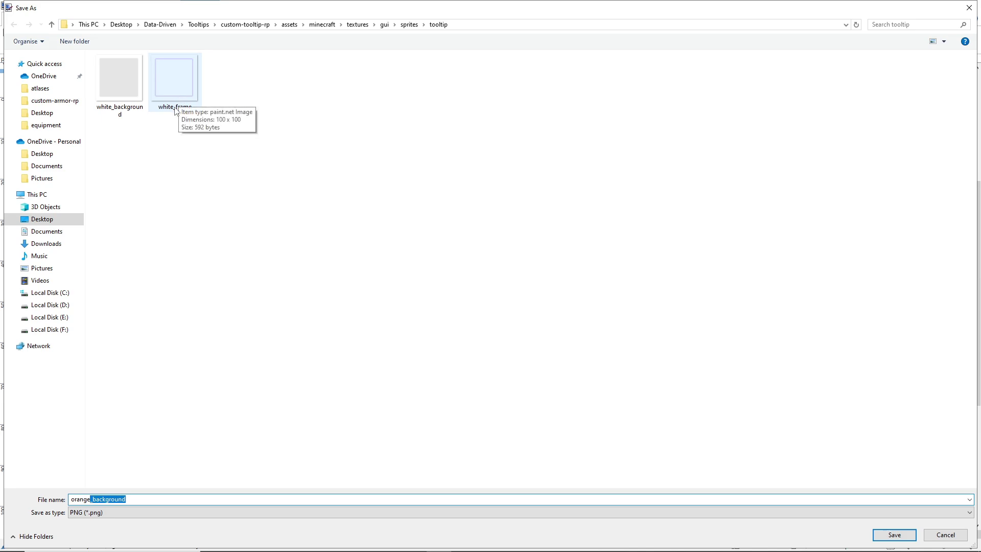
{"action": "left_click", "coordinate": [234, 270]}
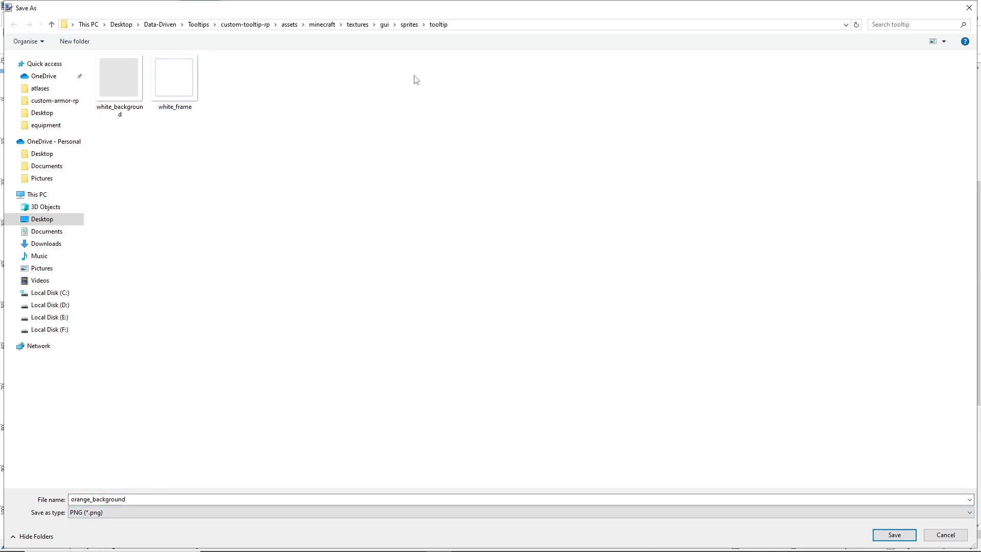
{"action": "key", "text": "Return"}
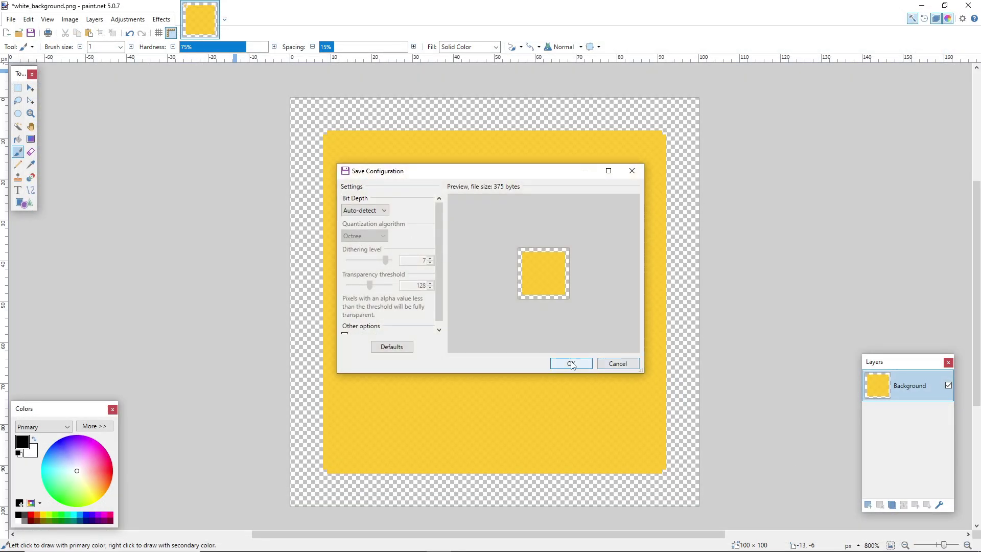
{"action": "left_click", "coordinate": [566, 362]}
Open white_frame.png and turn the purple frame grey with Black and White+, adjusting its brightness and contrast.
{"action": "left_click", "coordinate": [10, 19]}
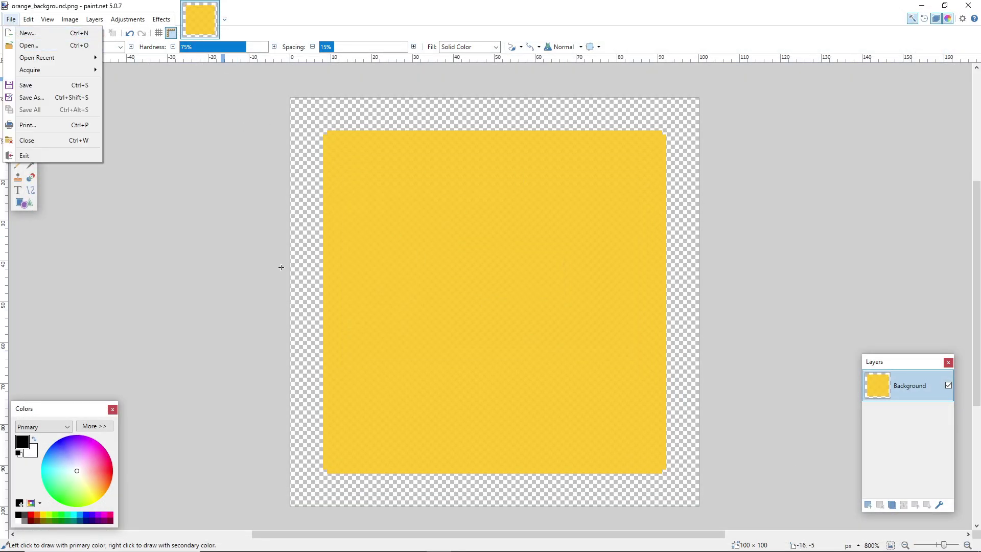
{"action": "left_click", "coordinate": [296, 173]}
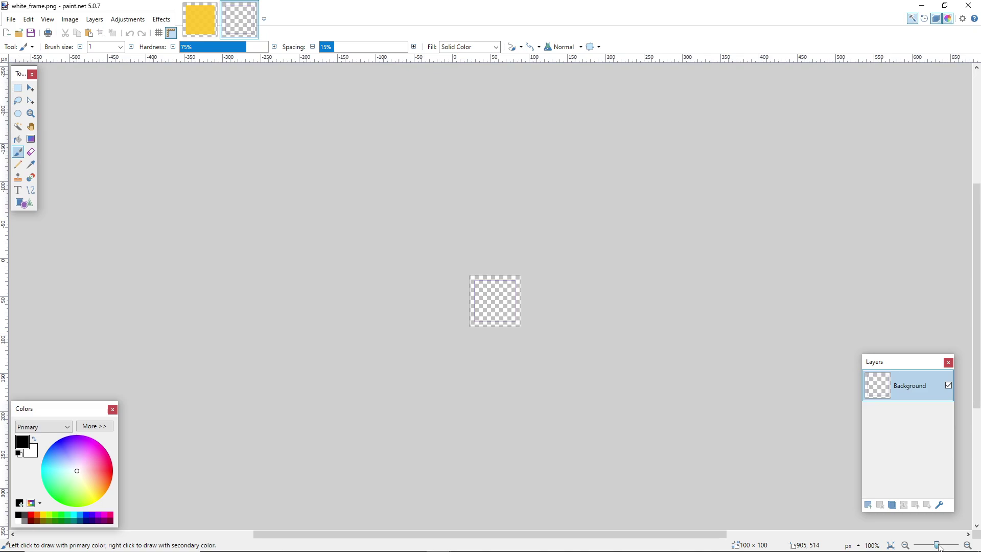
{"action": "left_click_drag", "start_coordinate": [933, 546], "coordinate": [943, 546]}
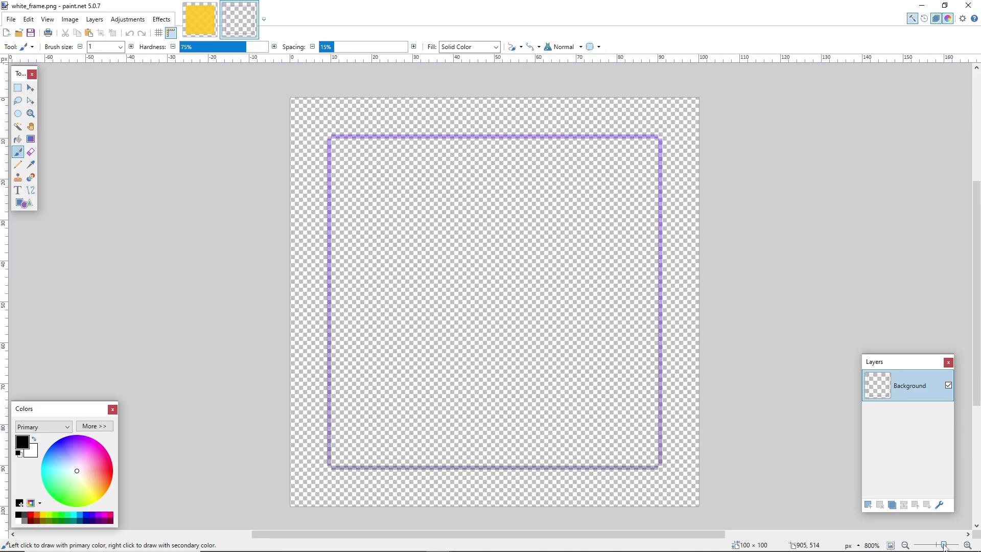
{"action": "left_click", "coordinate": [128, 19]}
{"action": "left_click", "coordinate": [148, 57]}
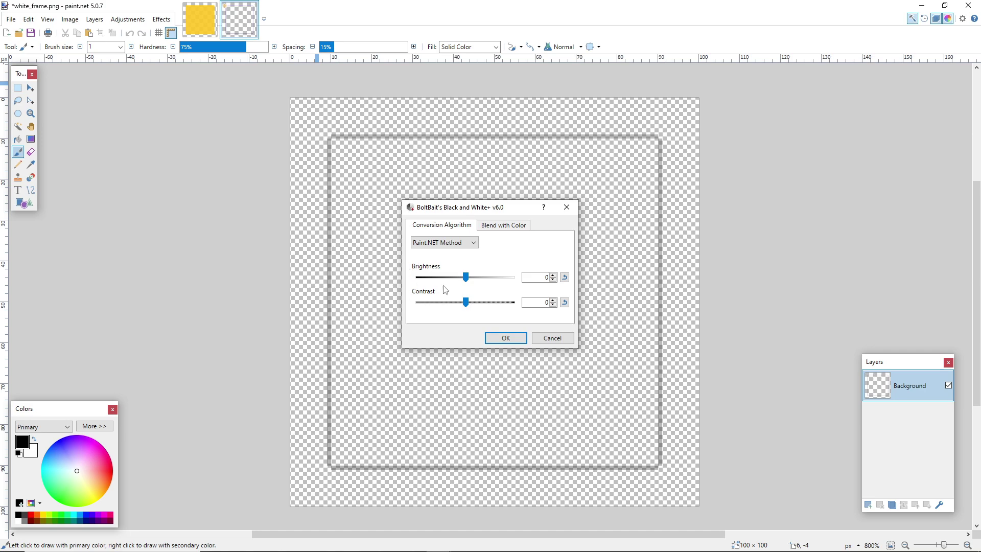
{"action": "left_click_drag", "start_coordinate": [466, 277], "coordinate": [417, 278]}
{"action": "left_click_drag", "start_coordinate": [465, 301], "coordinate": [486, 303]}
{"action": "left_click_drag", "start_coordinate": [424, 302], "coordinate": [624, 324]}
{"action": "left_click", "coordinate": [505, 337]}
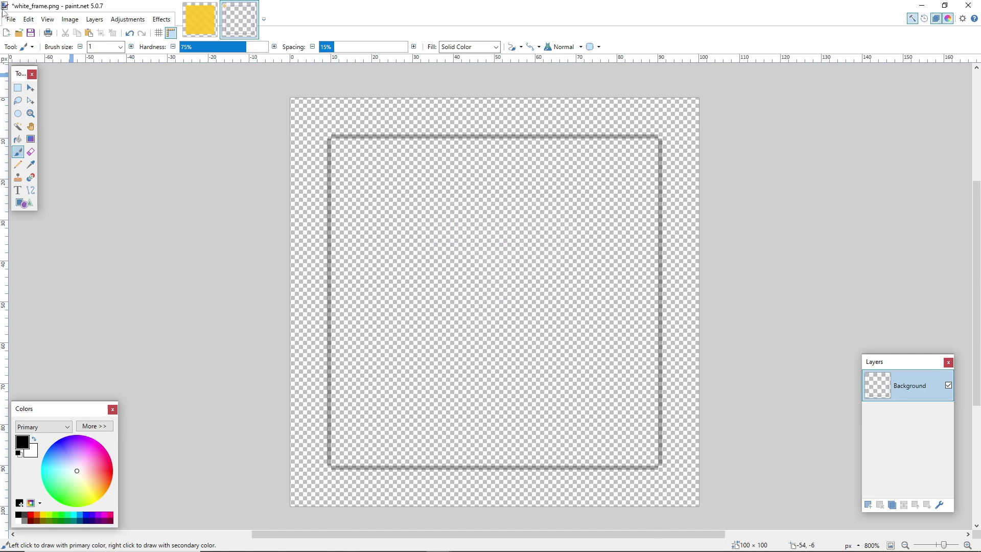
Save the grey frame image as the PNG orange_frame in the tooltip folder.
{"action": "left_click", "coordinate": [10, 19]}
{"action": "left_click", "coordinate": [31, 96]}
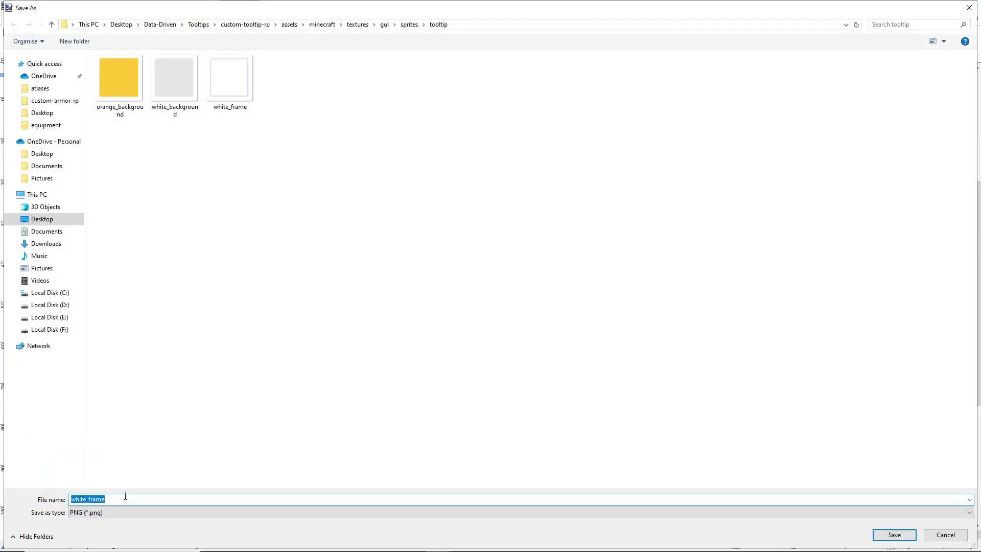
{"action": "left_click", "coordinate": [125, 496]}
{"action": "key", "text": "BackSpace"}
{"action": "left_click_drag", "start_coordinate": [81, 498], "coordinate": [61, 489]}
{"action": "type", "text": "orange"}
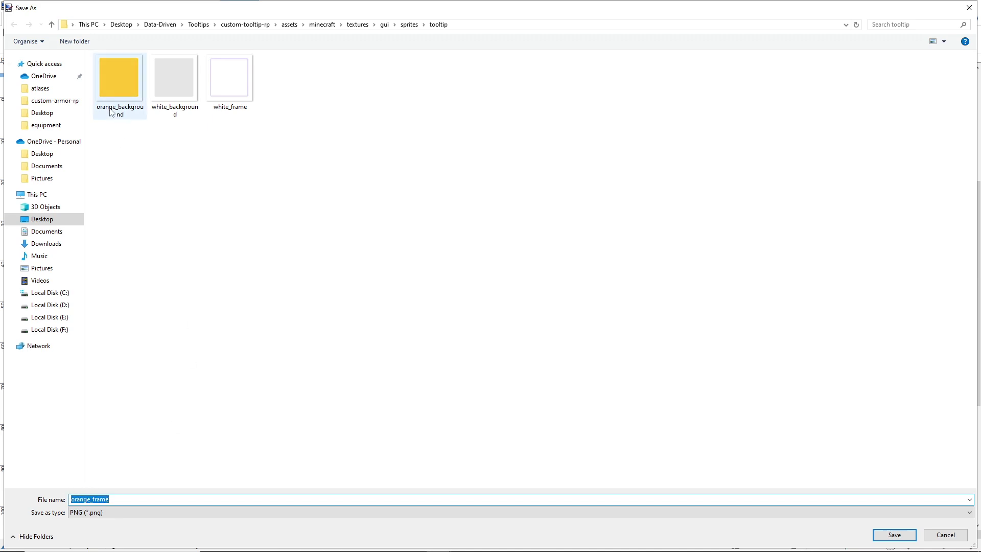
{"action": "key", "text": "Return"}
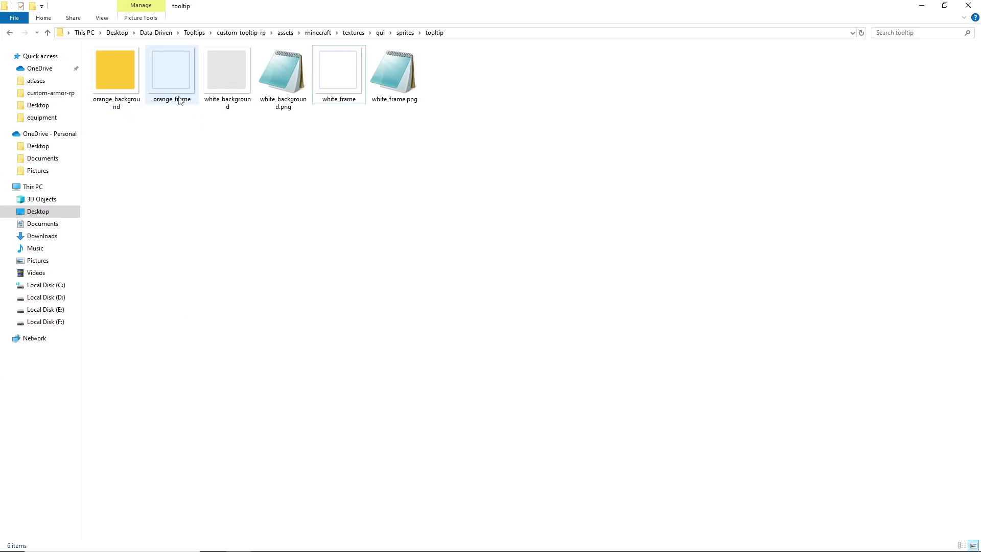
In the tooltip folder in File Explorer, duplicate the white_background.png and white_frame.png metadata files.
{"action": "left_click", "coordinate": [273, 112]}
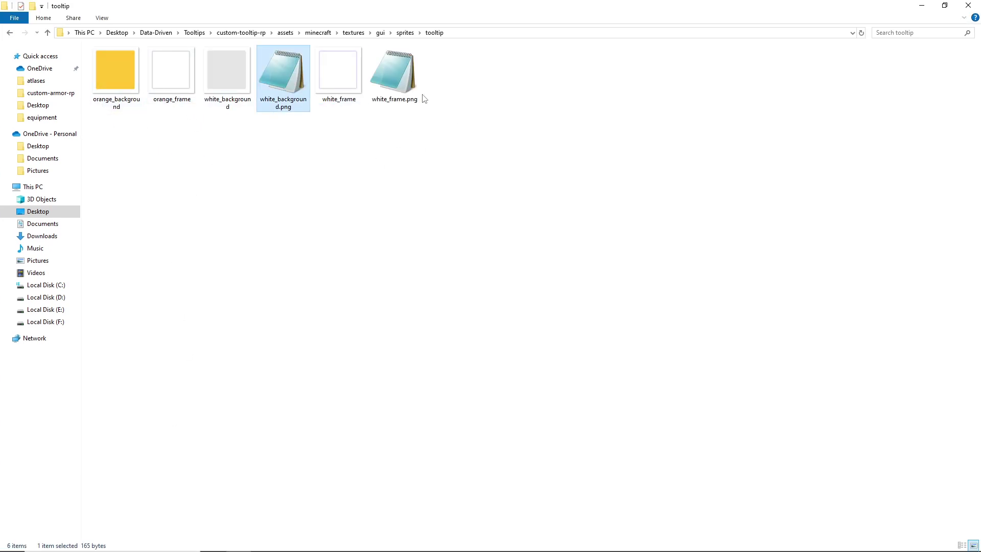
{"action": "left_click", "coordinate": [403, 87], "text": "ctrl"}
{"action": "left_click", "coordinate": [208, 209]}
{"action": "key", "text": "ctrl+v"}
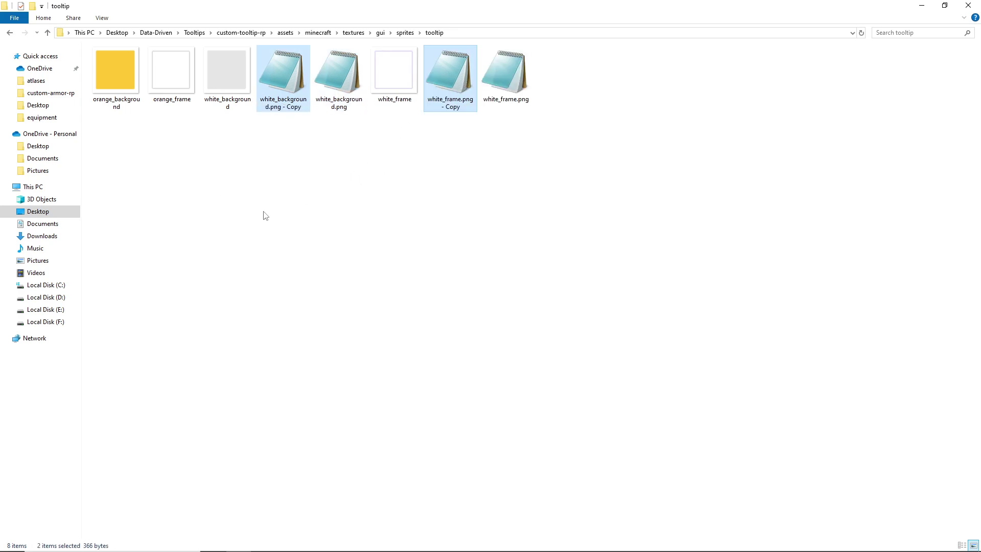
Rename the two duplicated metadata files as orange_background.png and orange_frame.png.
{"action": "left_click", "coordinate": [277, 108]}
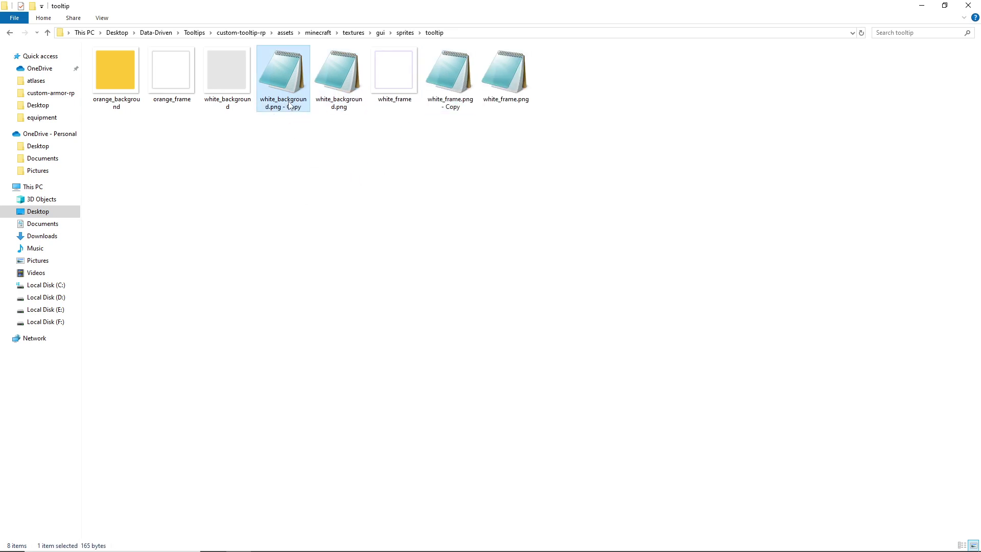
{"action": "left_click", "coordinate": [281, 106]}
{"action": "left_click_drag", "start_coordinate": [301, 107], "coordinate": [295, 106]}
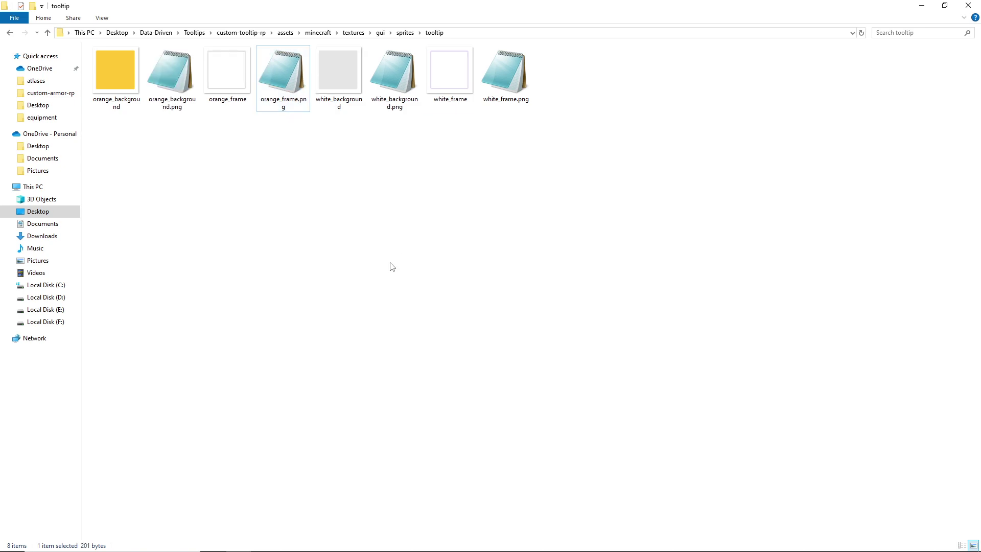
{"action": "left_click", "coordinate": [309, 217]}
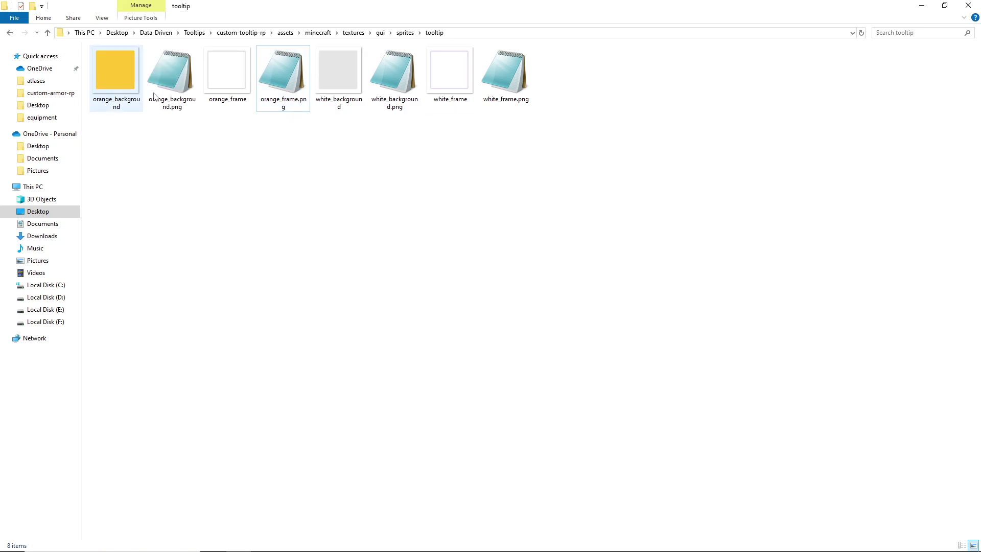
{"action": "left_click", "coordinate": [227, 84]}
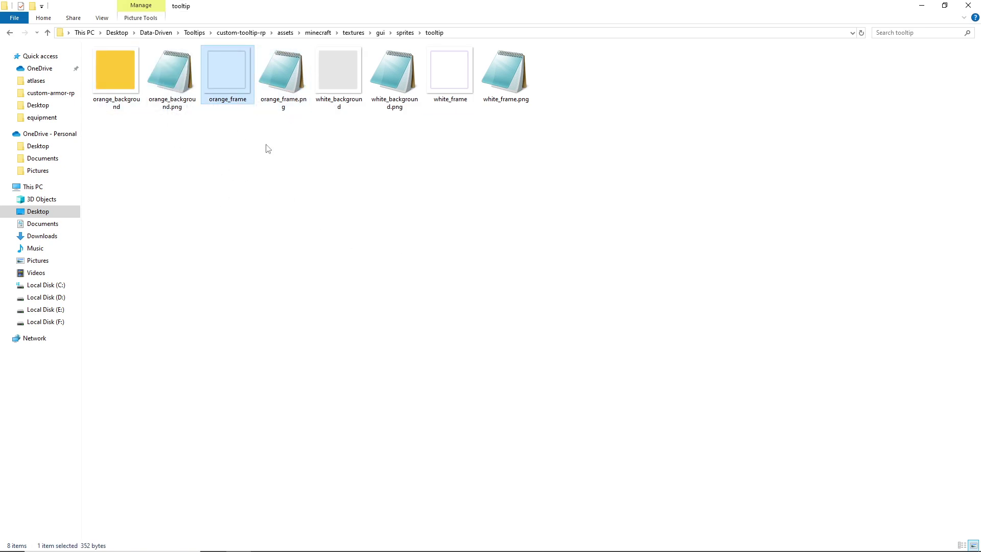
{"action": "key", "text": "Right"}
{"action": "left_click_drag", "start_coordinate": [342, 112], "coordinate": [348, 265]}
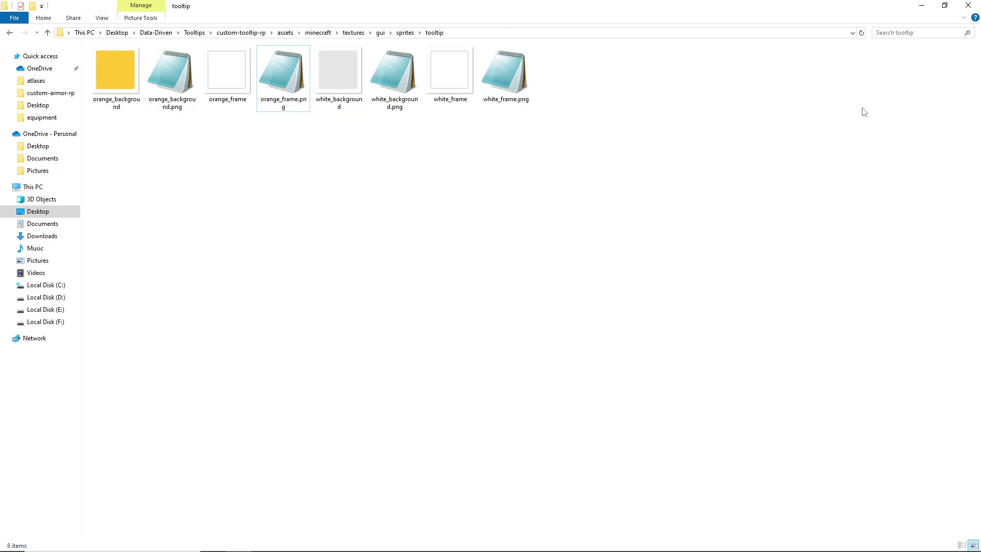
Switch to Minecraft, enable the custom-tooltip-rp resource pack and return to the game world.
{"action": "key", "text": "alt+Tab"}
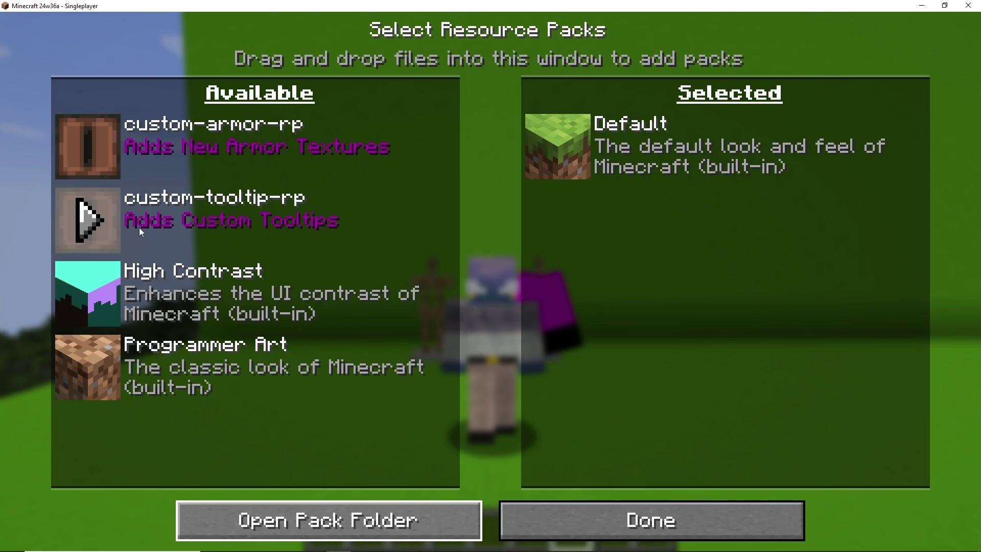
{"action": "left_click", "coordinate": [70, 225]}
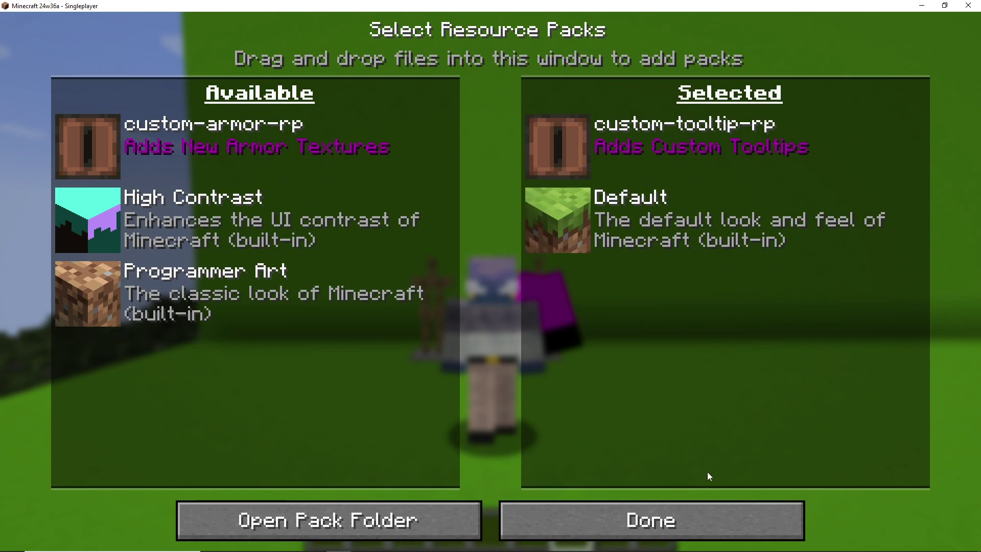
{"action": "left_click", "coordinate": [687, 524]}
{"action": "key", "text": "Escape"}
{"action": "key", "text": "slash"}
{"action": "key", "text": "Escape"}
Inspect the netherite chestplate's custom tooltip in the inventory, then return to the game.
{"action": "key", "text": "e"}
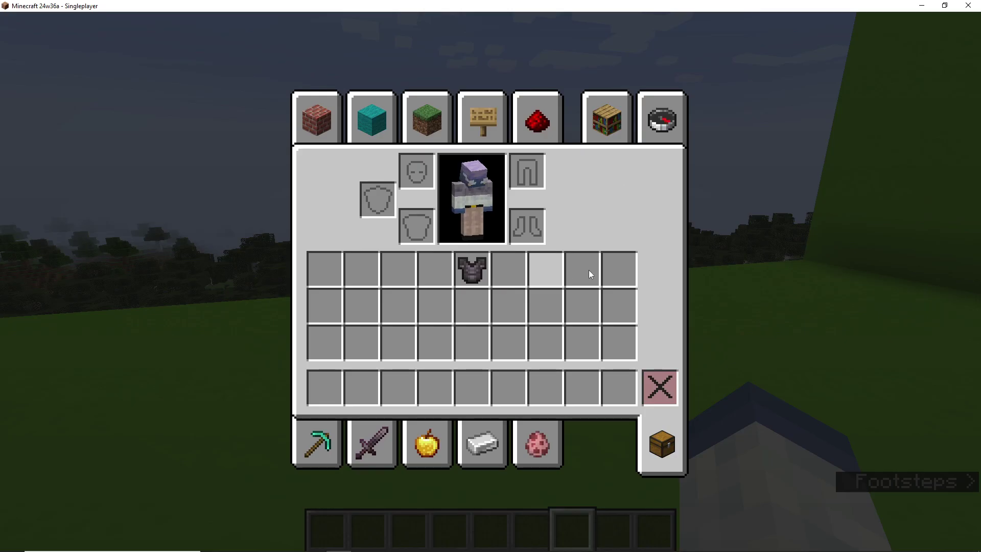
{"action": "mouse_move", "coordinate": [473, 253]}
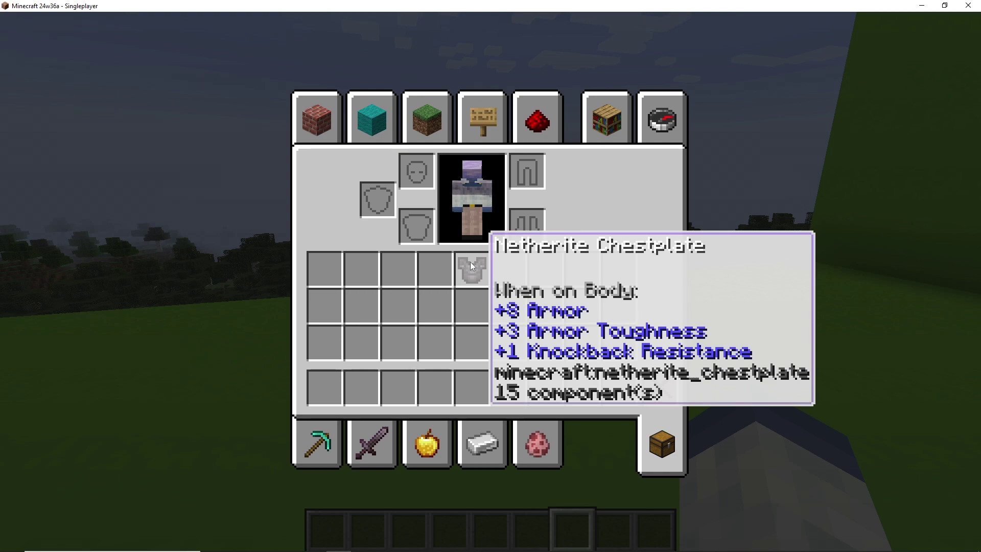
{"action": "key", "text": "e"}
Recall the earlier give command for minecraft:silence_armor_trim_smithing_template with tooltip_style='minecraft:white' in the chat.
{"action": "key", "text": "slash"}
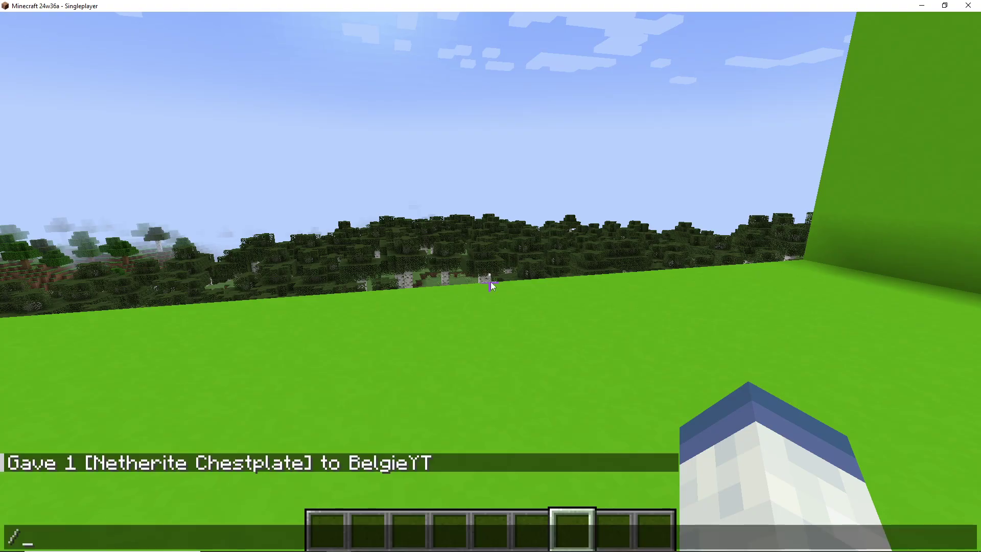
{"action": "key", "text": "Up"}
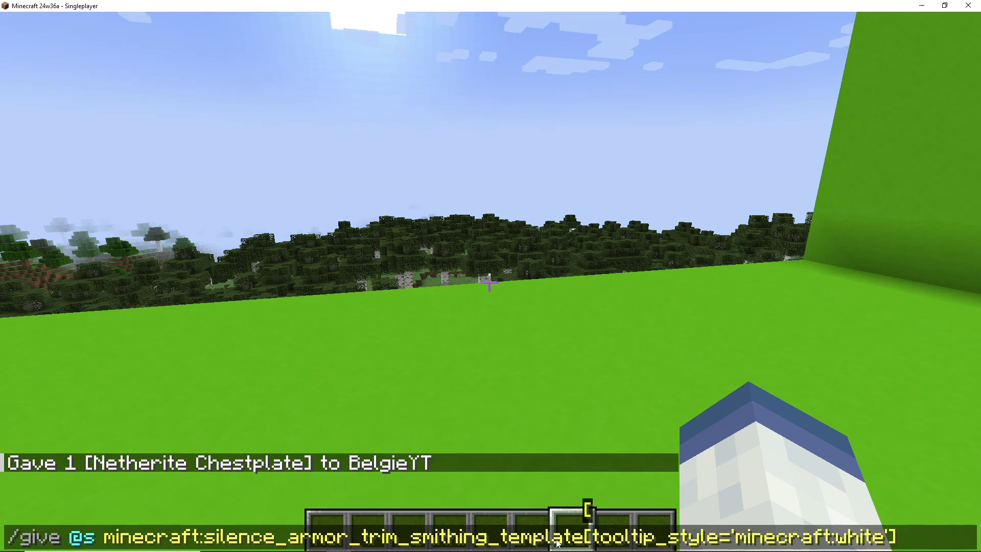
{"action": "left_click", "coordinate": [632, 536]}
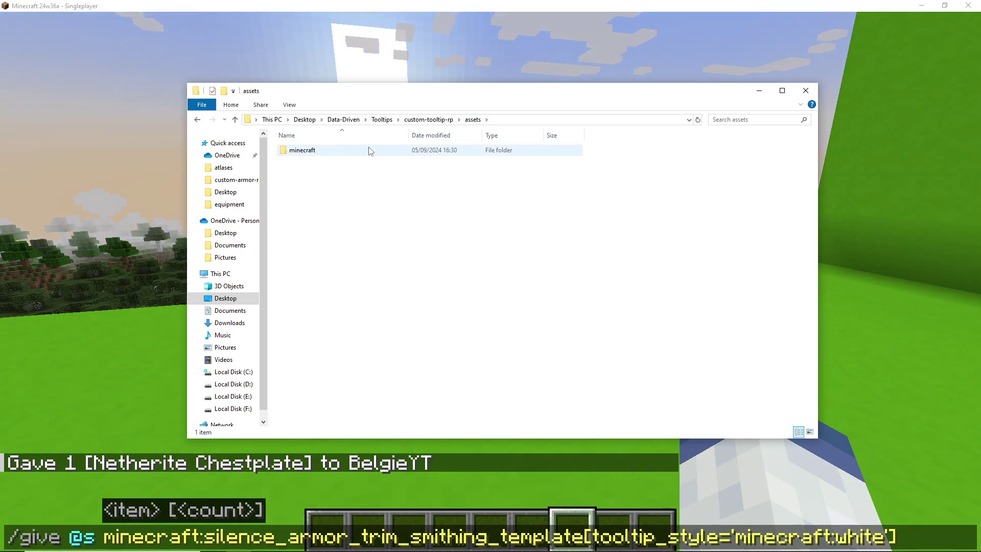
{"action": "left_click", "coordinate": [744, 536]}
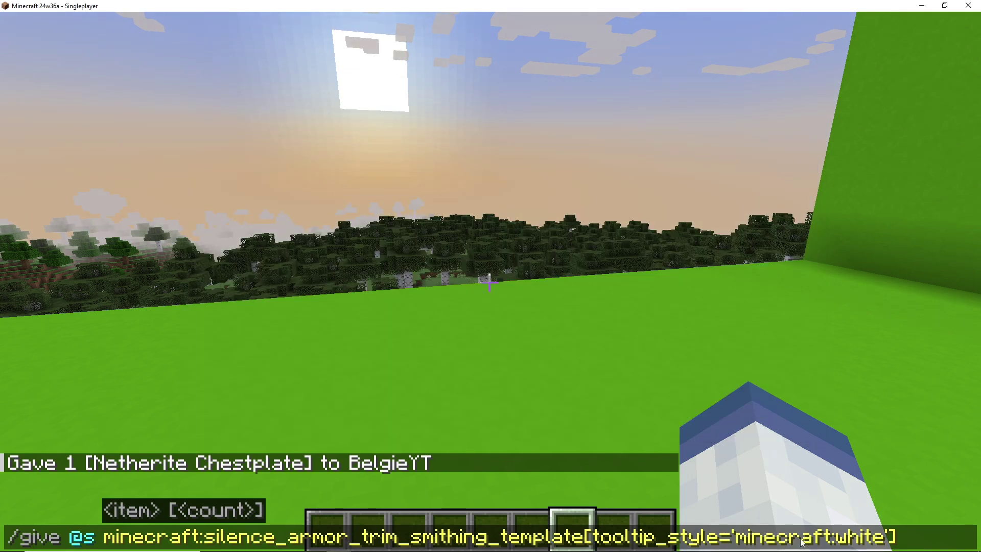
Switch to File Explorer and open the assets/minecraft/textures/gui/sprites/tooltip folder to check the texture names.
{"action": "key", "text": "alt+Tab"}
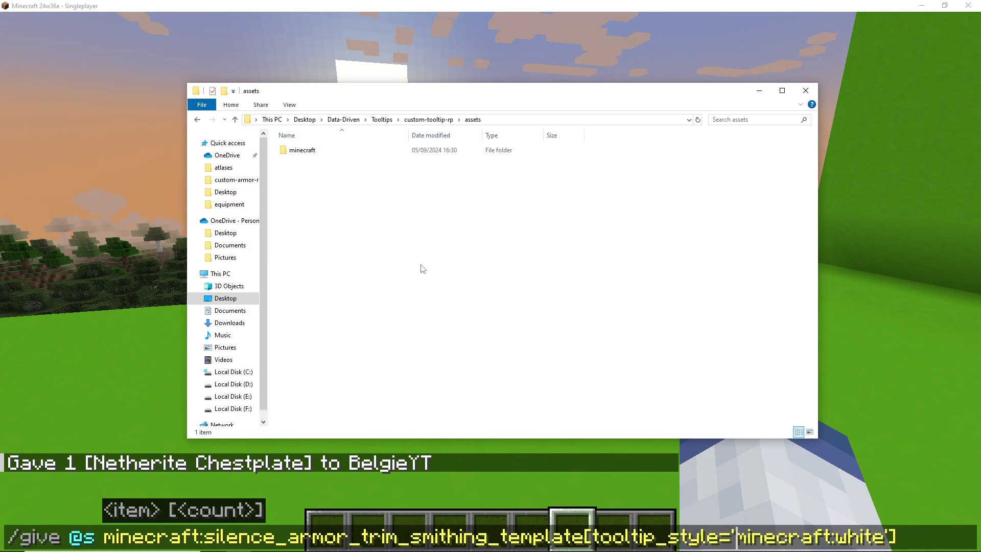
{"action": "double_click", "coordinate": [315, 153]}
{"action": "double_click", "coordinate": [316, 152]}
{"action": "double_click", "coordinate": [315, 152]}
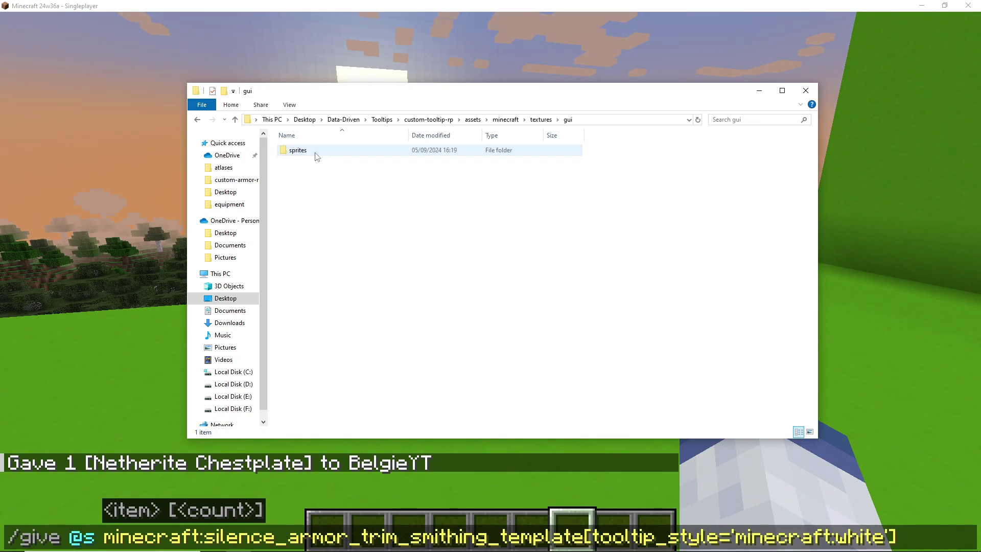
{"action": "double_click", "coordinate": [315, 152]}
{"action": "double_click", "coordinate": [315, 152]}
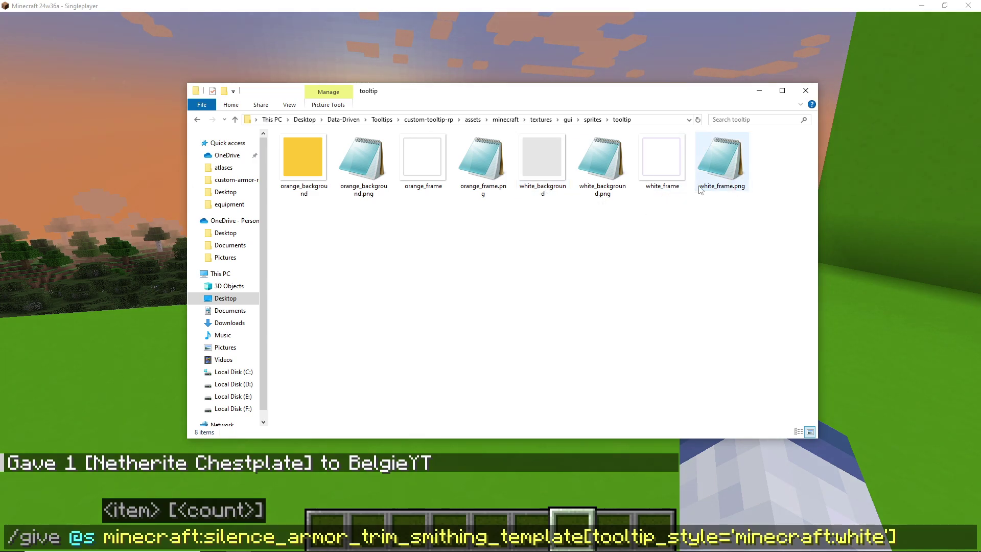
In Minecraft, change the give command's tooltip_style to 'minecraft:orange' and run it.
{"action": "left_click", "coordinate": [887, 541]}
{"action": "key", "text": "BackSpace"}
{"action": "key", "text": "BackSpace"}
{"action": "key", "text": "BackSpace"}
{"action": "key", "text": "BackSpace"}
{"action": "key", "text": "BackSpace"}
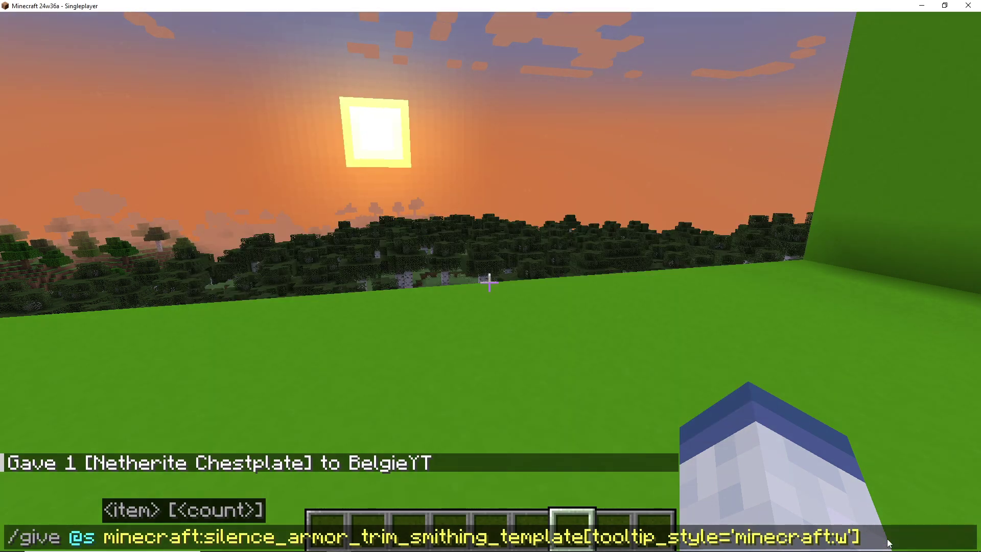
{"action": "type", "text": "orange"}
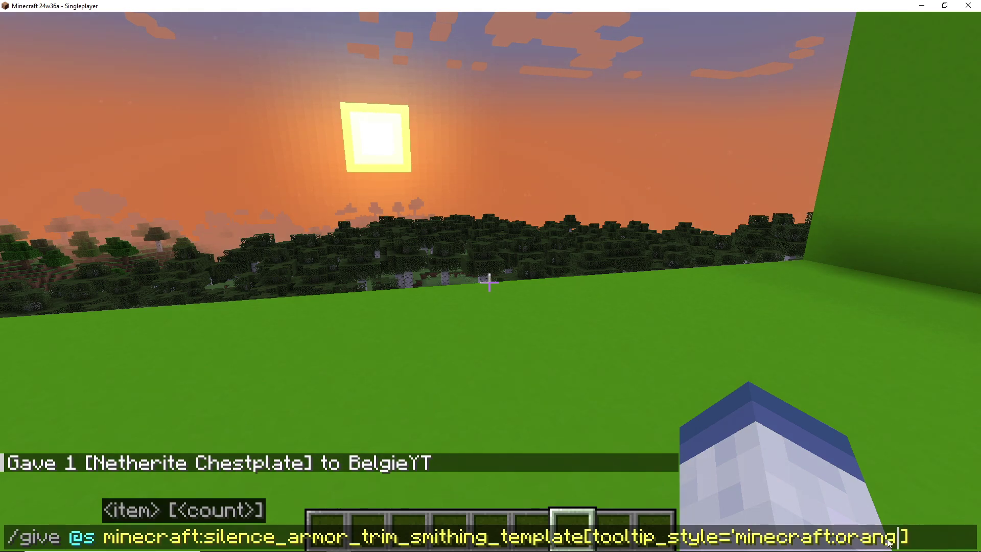
{"action": "key", "text": "Return"}
Move the silence armor trim to the second slot of the inventory's first row and view its tooltip.
{"action": "key", "text": "e"}
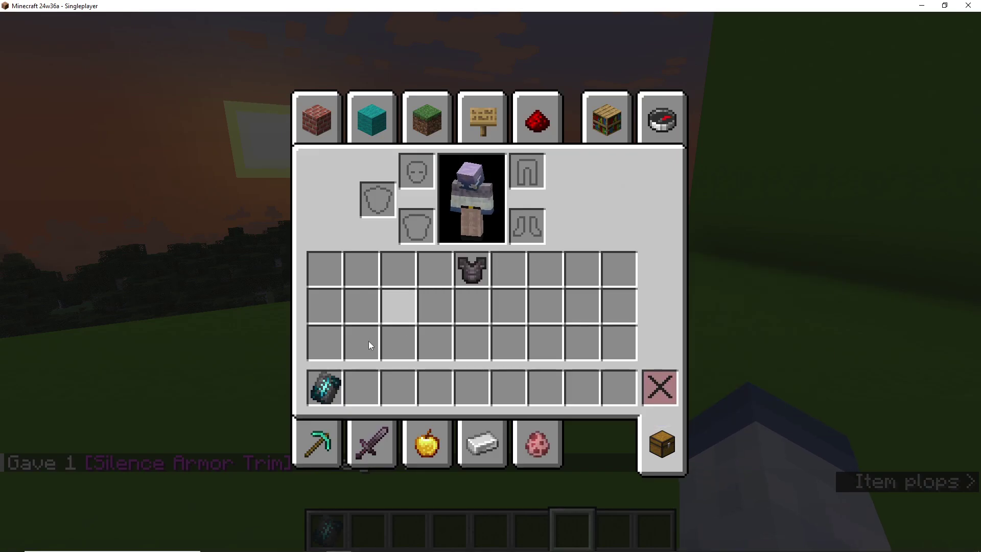
{"action": "left_click", "coordinate": [324, 386]}
{"action": "left_click", "coordinate": [363, 273]}
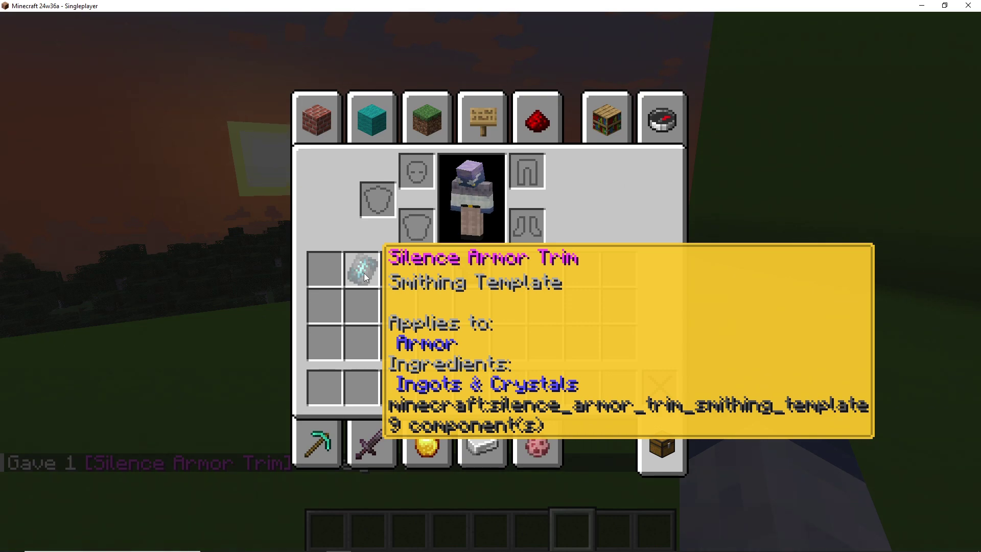
{"action": "key", "text": "e"}
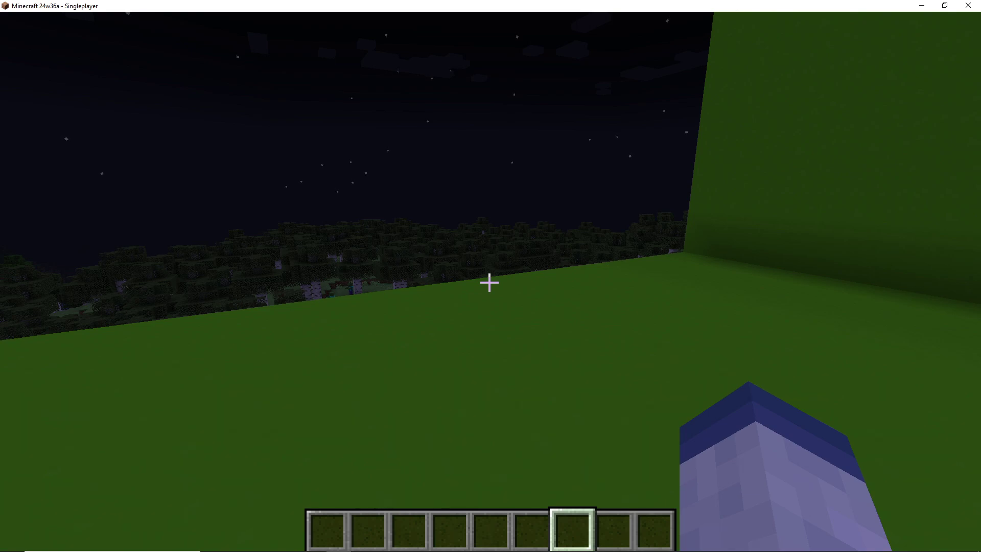
{"action": "key", "text": "e"}
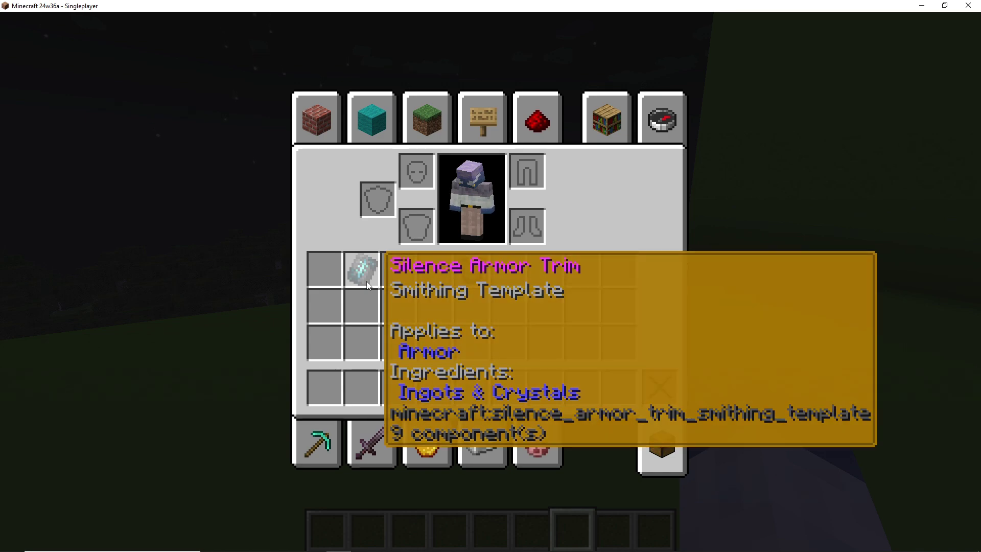
Switch to File Explorer, open custom-tooltip-rp's gui/sprites/tooltip folder and examine the orange_background texture.
{"action": "key", "text": "alt+Tab"}
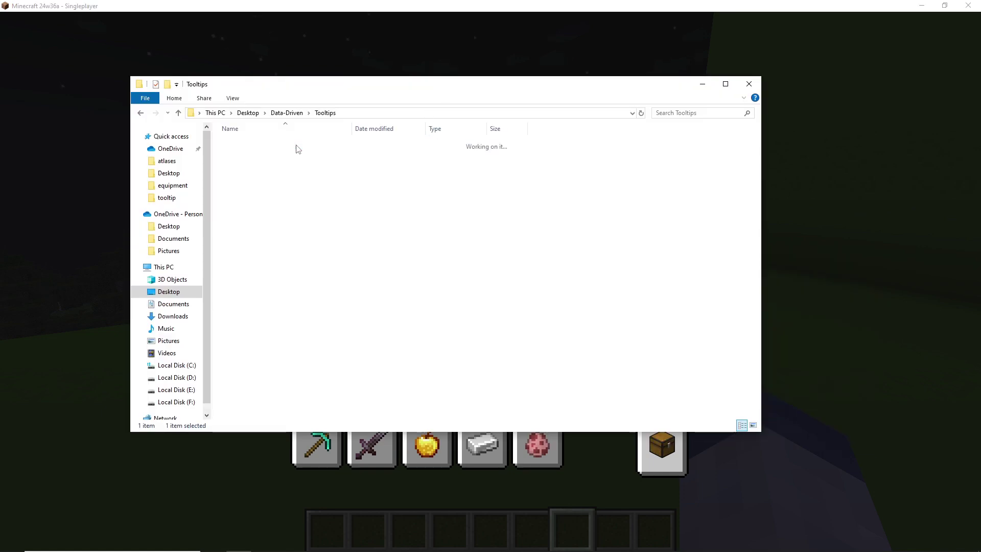
{"action": "double_click", "coordinate": [253, 144]}
{"action": "double_click", "coordinate": [253, 145]}
{"action": "double_click", "coordinate": [252, 145]}
{"action": "double_click", "coordinate": [253, 144]}
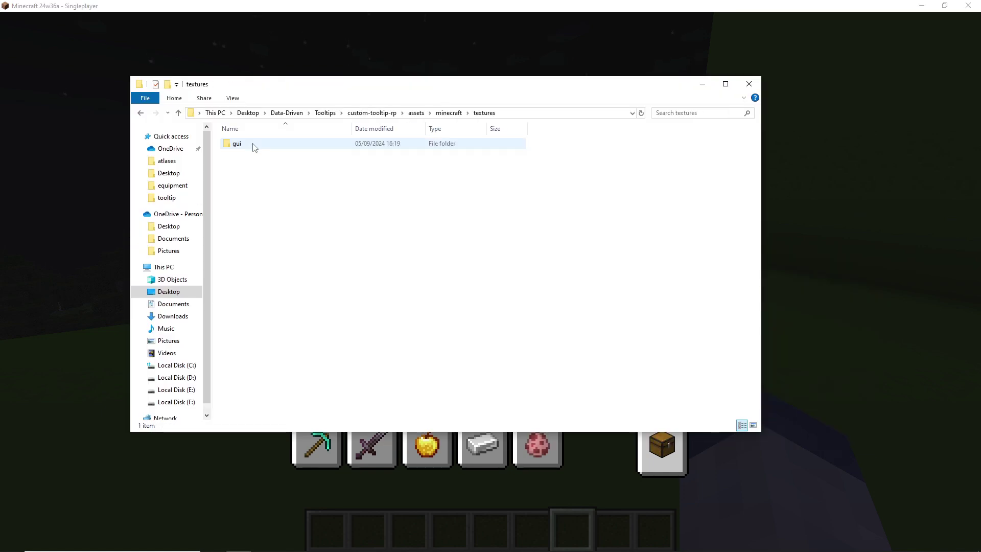
{"action": "double_click", "coordinate": [254, 145]}
{"action": "double_click", "coordinate": [254, 146]}
{"action": "double_click", "coordinate": [254, 146]}
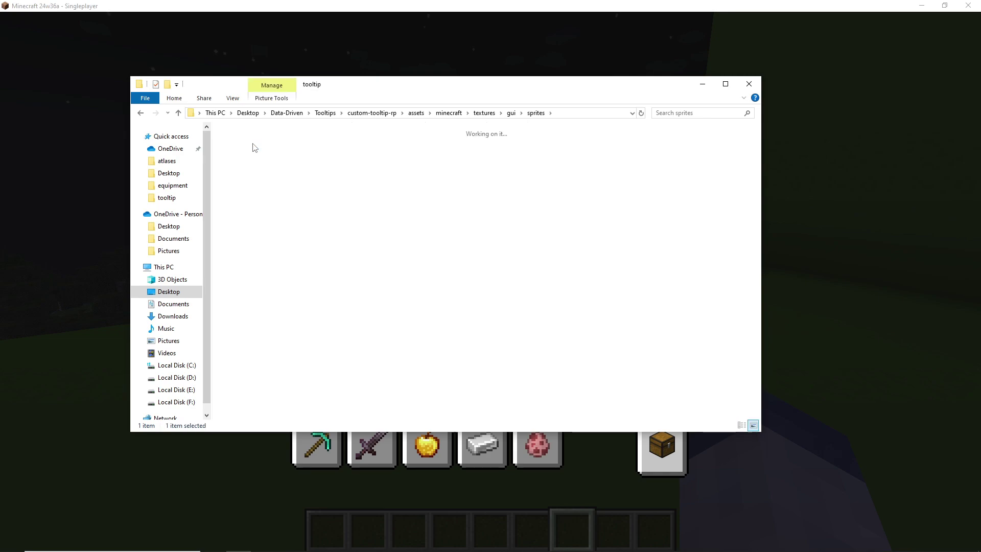
{"action": "left_click_drag", "start_coordinate": [268, 236], "coordinate": [237, 159]}
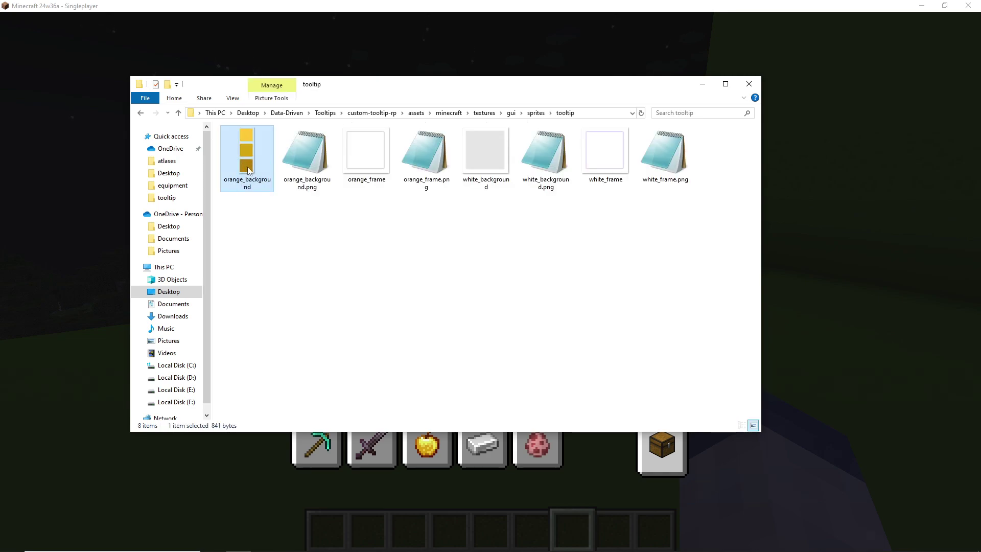
Open white_background.png in paint.net and try rectangular selections across the image, clearing them again.
{"action": "double_click", "coordinate": [490, 161]}
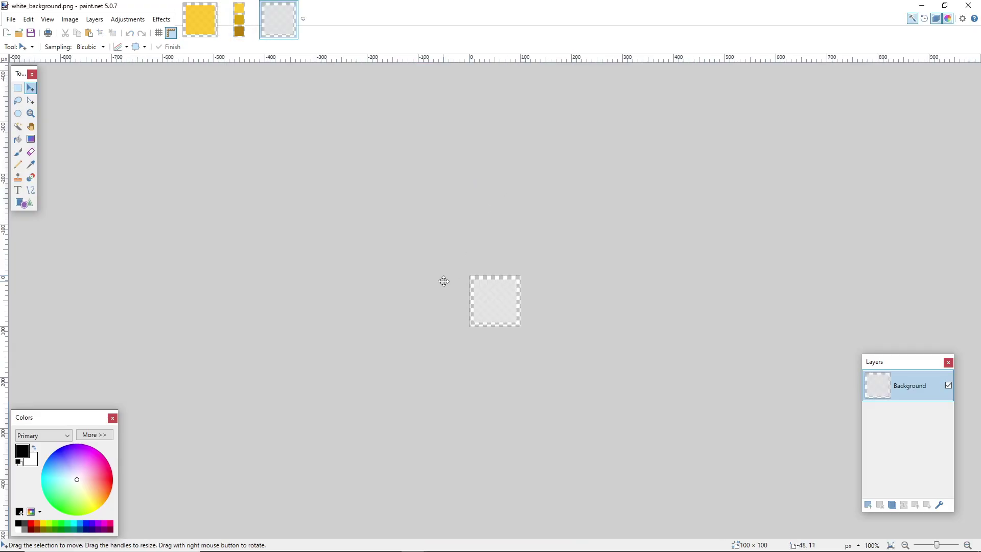
{"action": "left_click", "coordinate": [17, 87]}
{"action": "left_click_drag", "start_coordinate": [449, 208], "coordinate": [626, 377]}
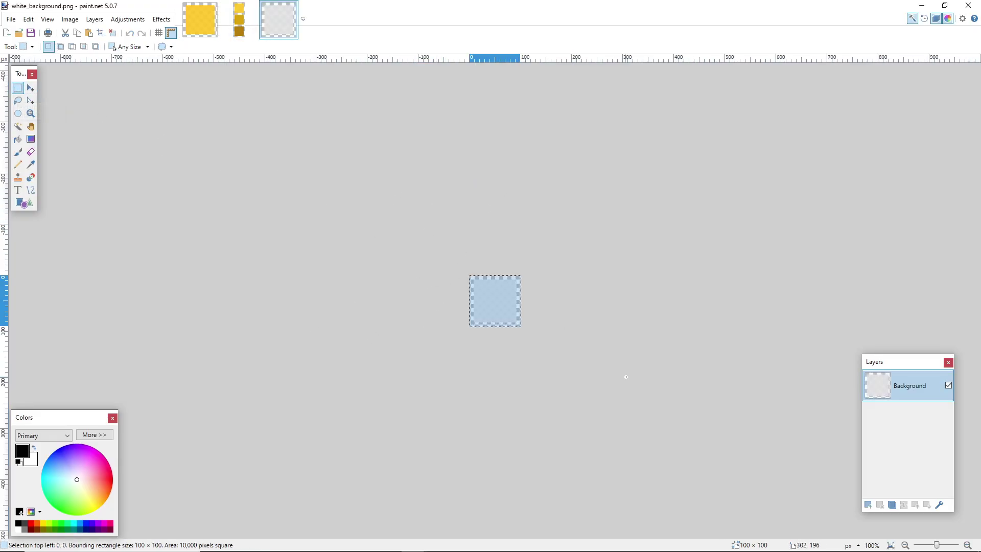
{"action": "left_click", "coordinate": [616, 352]}
{"action": "left_click_drag", "start_coordinate": [449, 271], "coordinate": [507, 351]}
{"action": "left_click", "coordinate": [523, 271]}
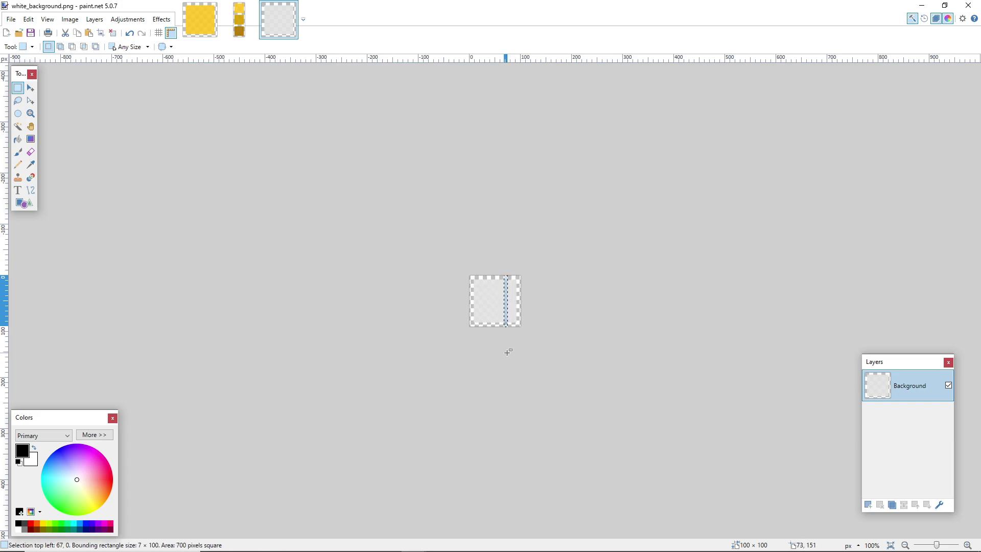
{"action": "left_click", "coordinate": [507, 329]}
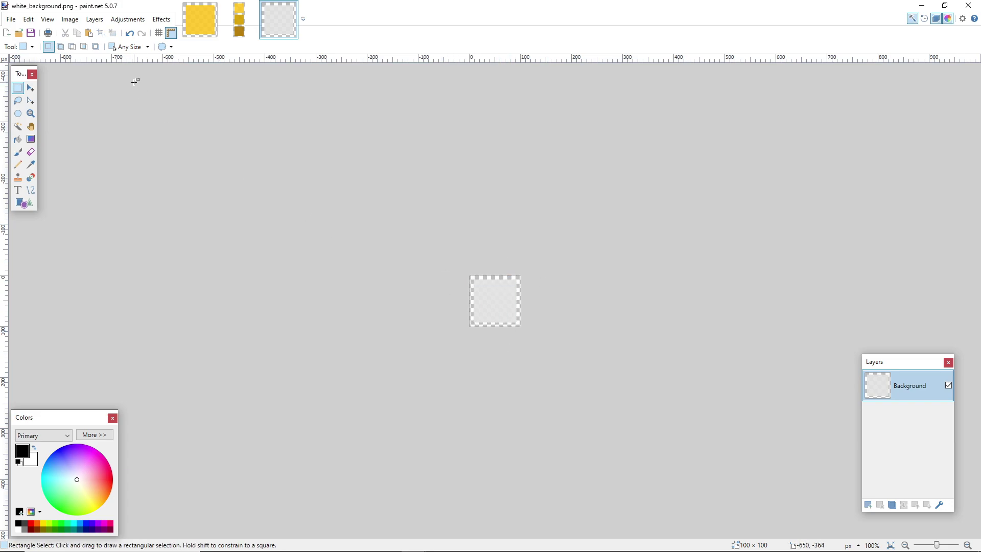
{"action": "left_click", "coordinate": [10, 19]}
{"action": "left_click", "coordinate": [27, 32]}
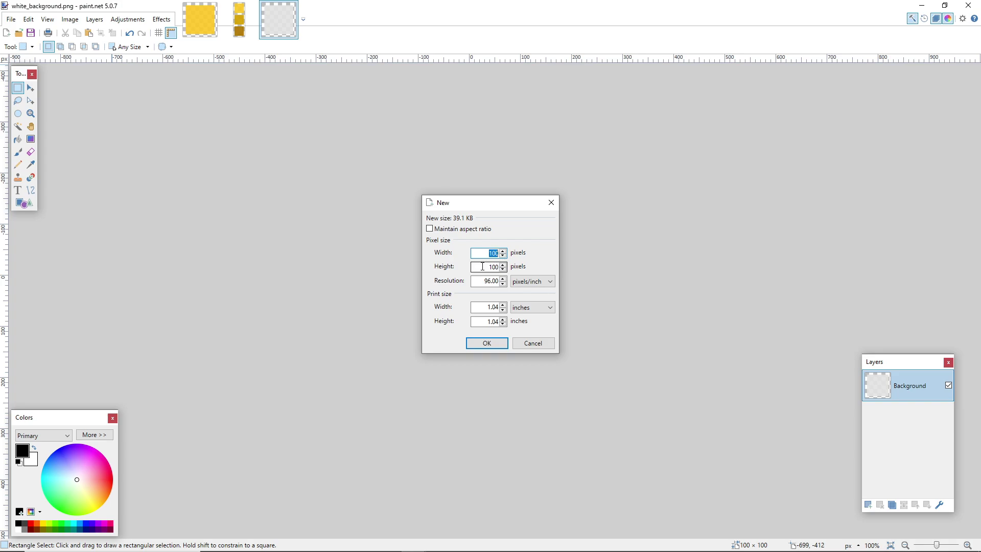
{"action": "left_click_drag", "start_coordinate": [482, 266], "coordinate": [503, 267]}
{"action": "left_click", "coordinate": [532, 342]}
Switch to orange_background.png, select the whole image and try Black and White+ on its stacked frames, then cancel and deselect.
{"action": "left_click", "coordinate": [239, 19]}
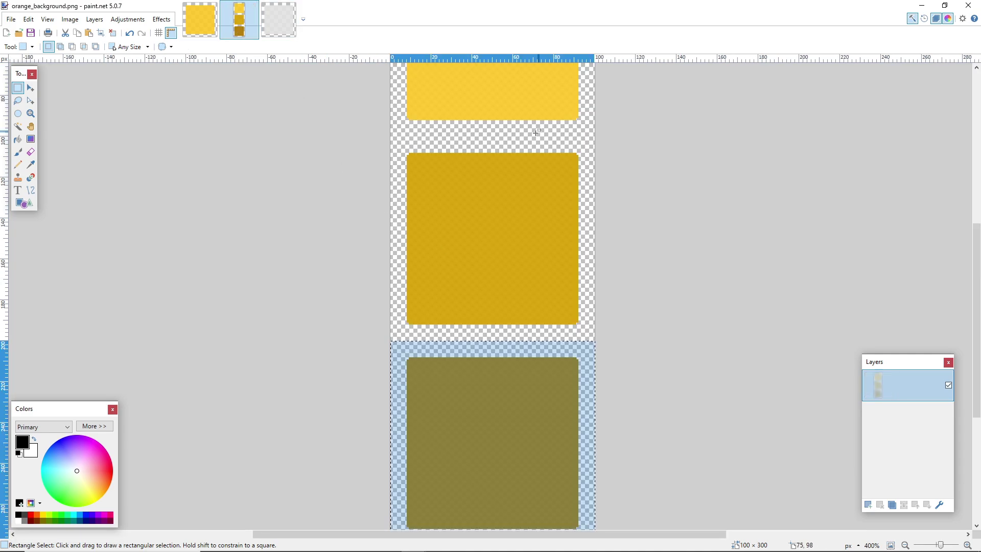
{"action": "scroll", "coordinate": [525, 169], "scroll_direction": "down", "scroll_amount": 1}
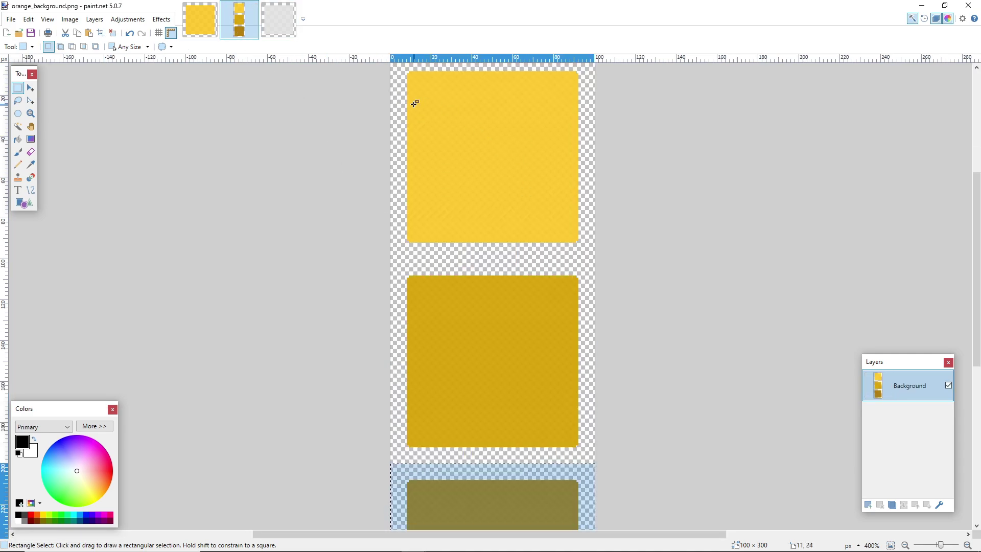
{"action": "key", "text": "ctrl+a"}
{"action": "scroll", "coordinate": [414, 104], "scroll_direction": "down", "scroll_amount": 3}
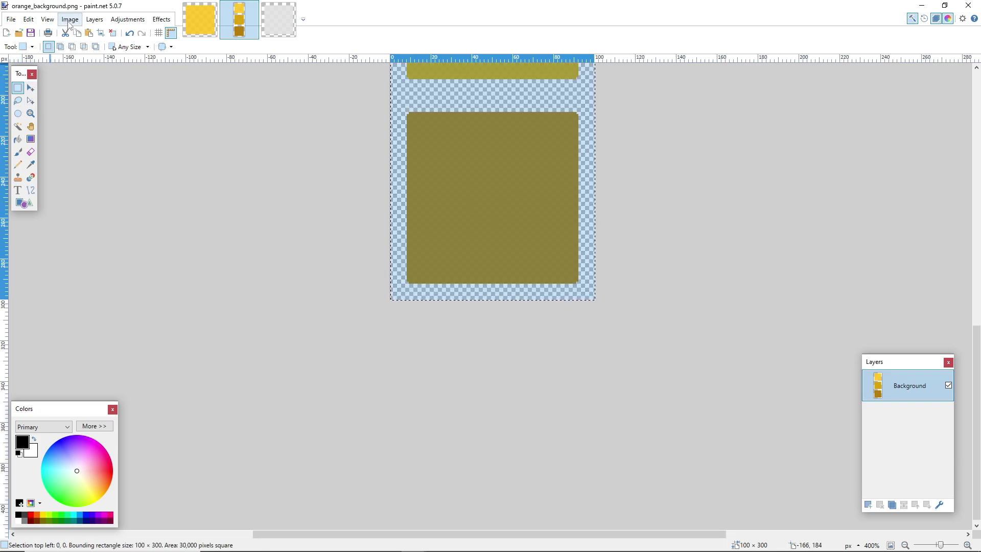
{"action": "left_click", "coordinate": [127, 19]}
{"action": "left_click", "coordinate": [159, 58]}
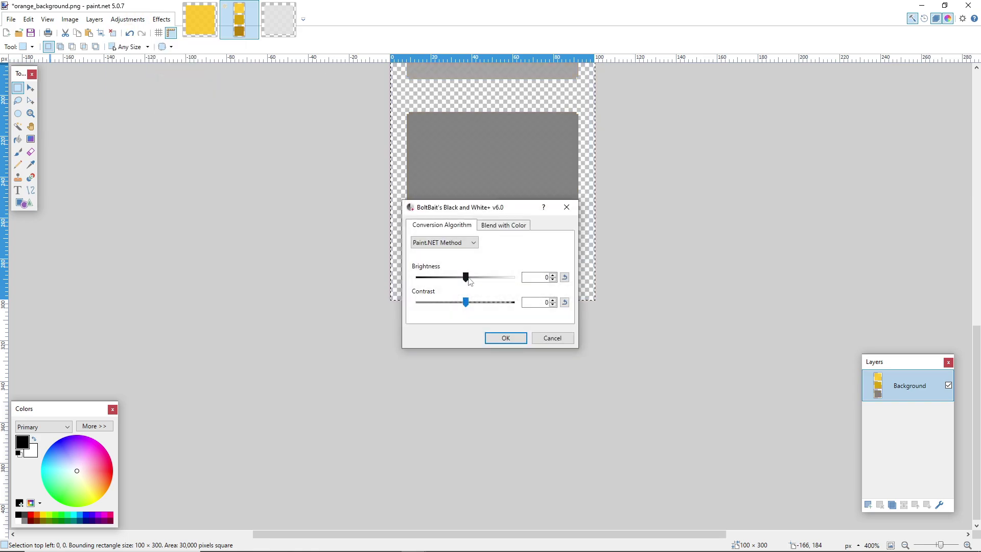
{"action": "left_click_drag", "start_coordinate": [465, 278], "coordinate": [468, 281]}
{"action": "left_click", "coordinate": [566, 207]}
{"action": "scroll", "coordinate": [350, 157], "scroll_direction": "up", "scroll_amount": 5}
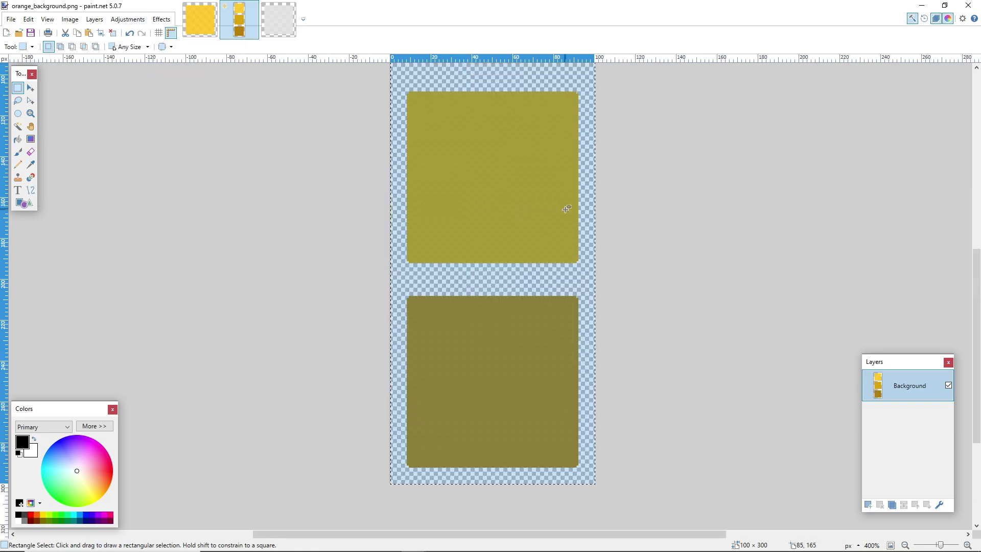
{"action": "left_click", "coordinate": [335, 175]}
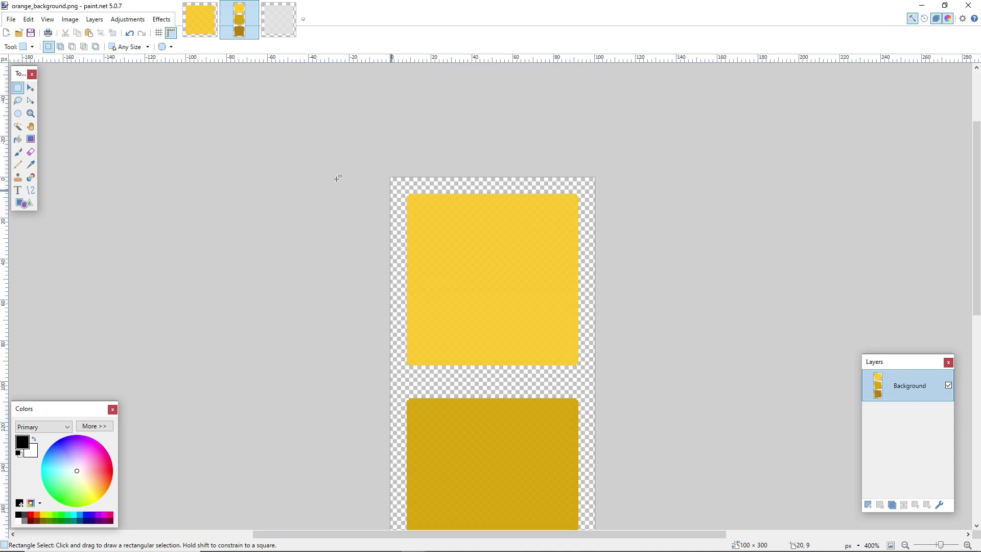
Switch to white_background.png and create a new image 100 pixels wide and 700 pixels high.
{"action": "left_click", "coordinate": [279, 19]}
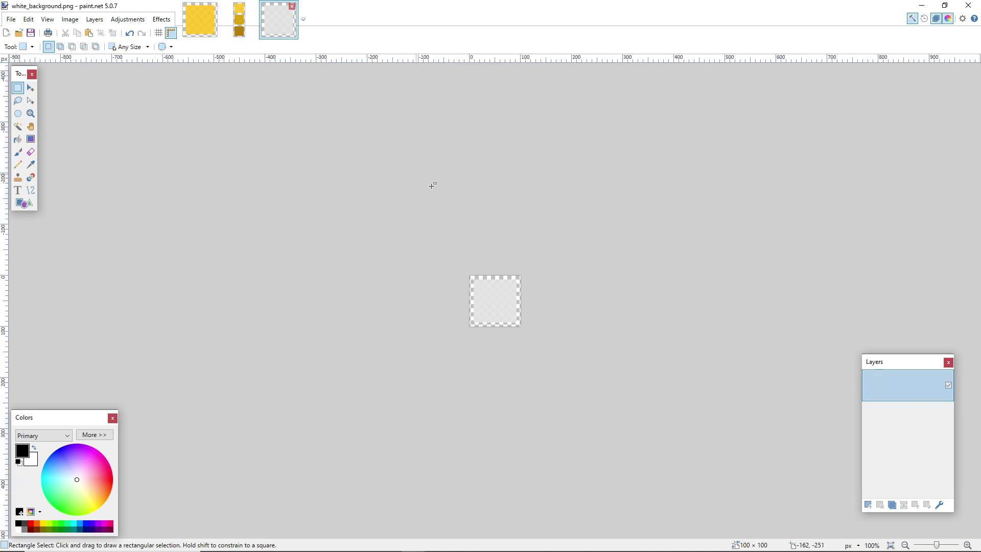
{"action": "left_click", "coordinate": [11, 19]}
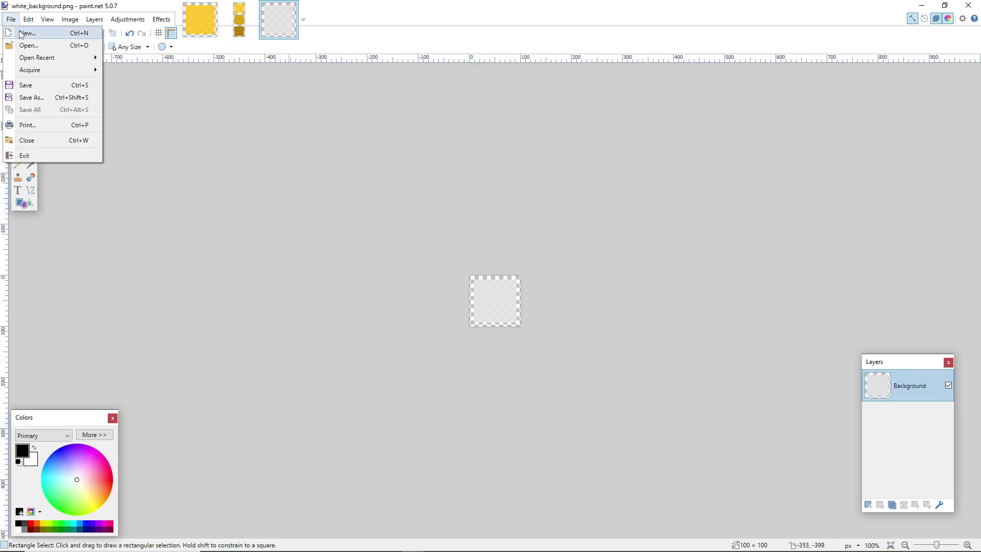
{"action": "left_click", "coordinate": [23, 33]}
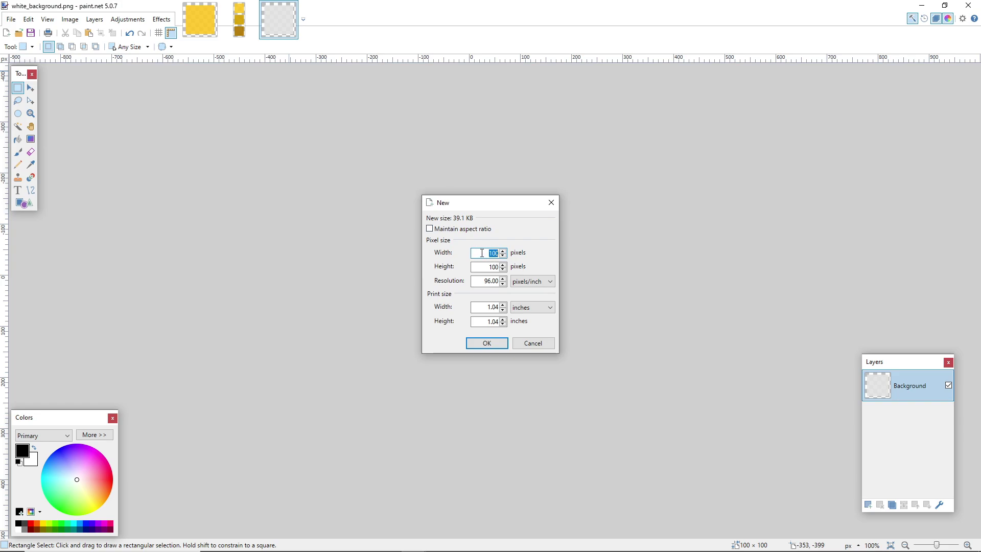
{"action": "key", "text": "Tab"}
{"action": "type", "text": "700"}
{"action": "key", "text": "Return"}
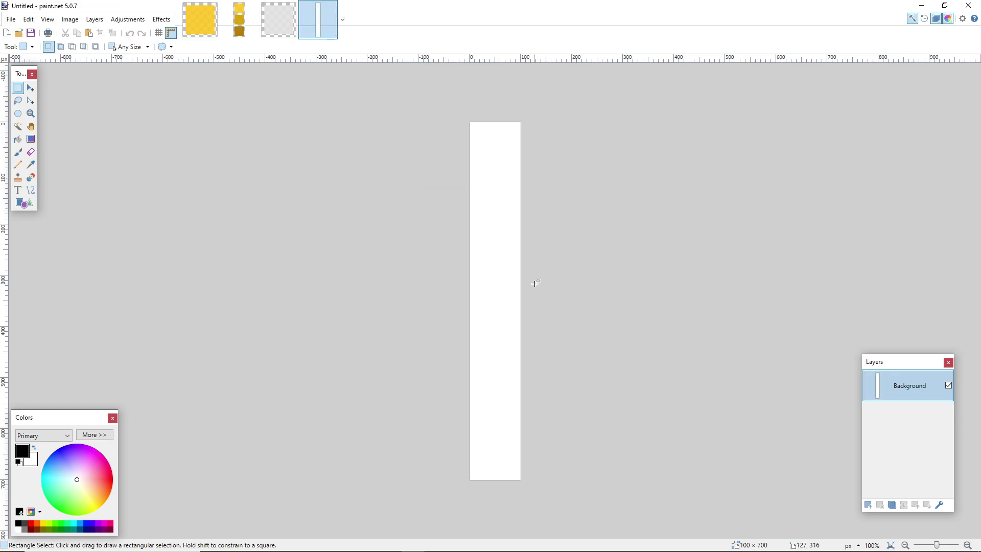
Paste the copied 100 × 100 white background tile at the top of the new canvas.
{"action": "key", "text": "ctrl+v"}
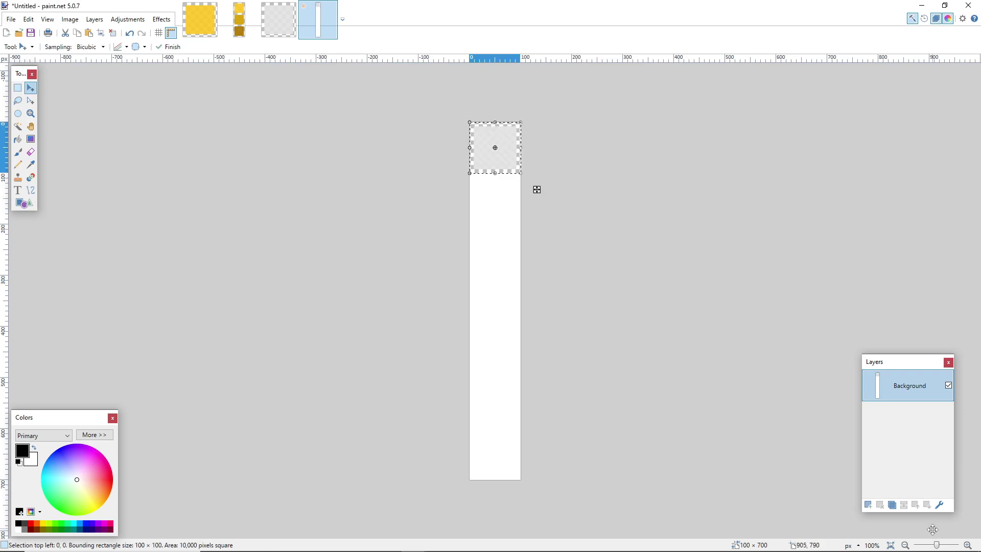
{"action": "left_click", "coordinate": [939, 545]}
{"action": "left_click", "coordinate": [940, 546]}
{"action": "scroll", "coordinate": [553, 263], "scroll_direction": "up", "scroll_amount": 8}
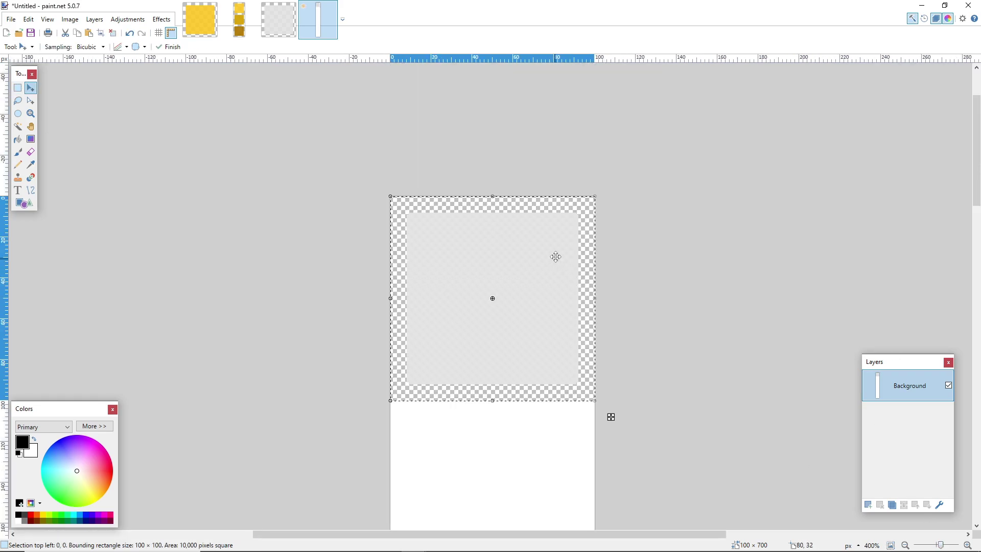
{"action": "scroll", "coordinate": [554, 254], "scroll_direction": "down", "scroll_amount": 2}
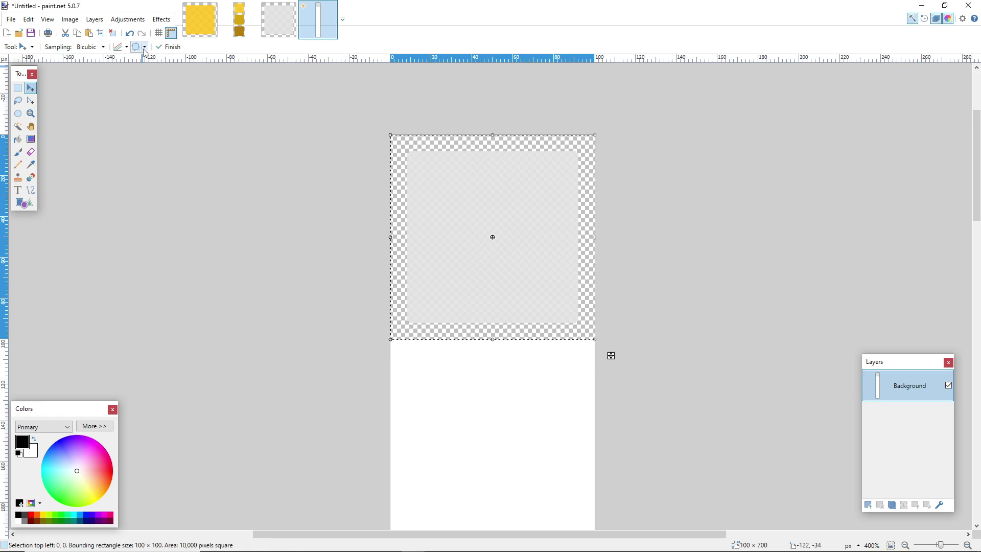
Recolor the tile red and stack six 100-pixel copies below it, recolored yellow, pink, green, orange, magenta and blue.
{"action": "left_click", "coordinate": [131, 23]}
{"action": "left_click", "coordinate": [131, 23]}
{"action": "left_click_drag", "start_coordinate": [499, 113], "coordinate": [500, 322]}
{"action": "key", "text": "Up"}
{"action": "key", "text": "Up"}
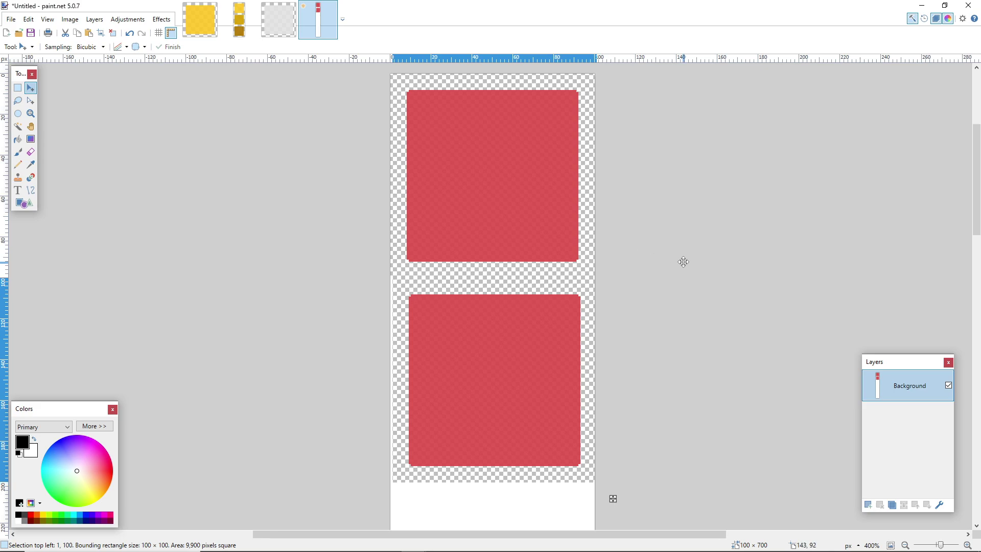
{"action": "key", "text": "Left"}
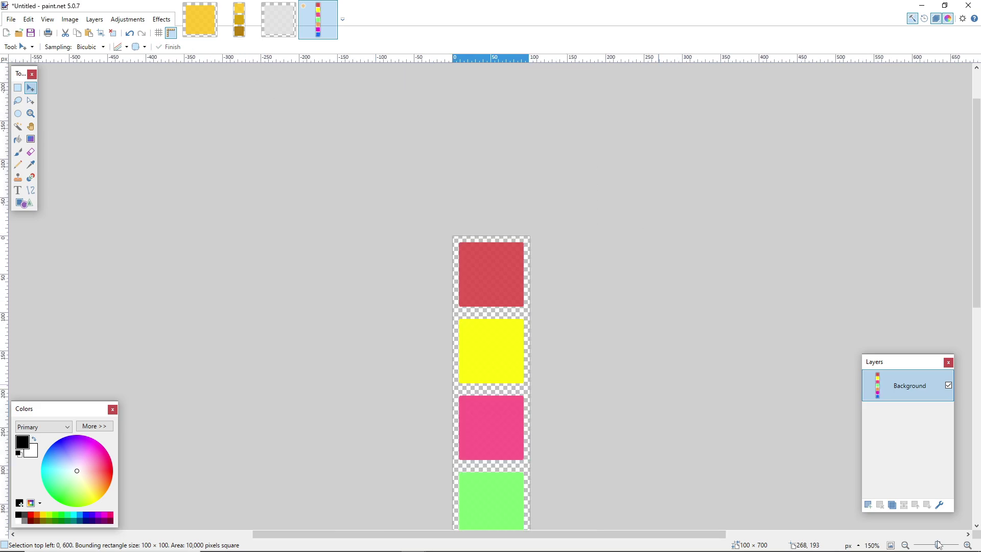
{"action": "left_click_drag", "start_coordinate": [938, 545], "coordinate": [935, 543]}
{"action": "scroll", "coordinate": [453, 252], "scroll_direction": "down", "scroll_amount": 1}
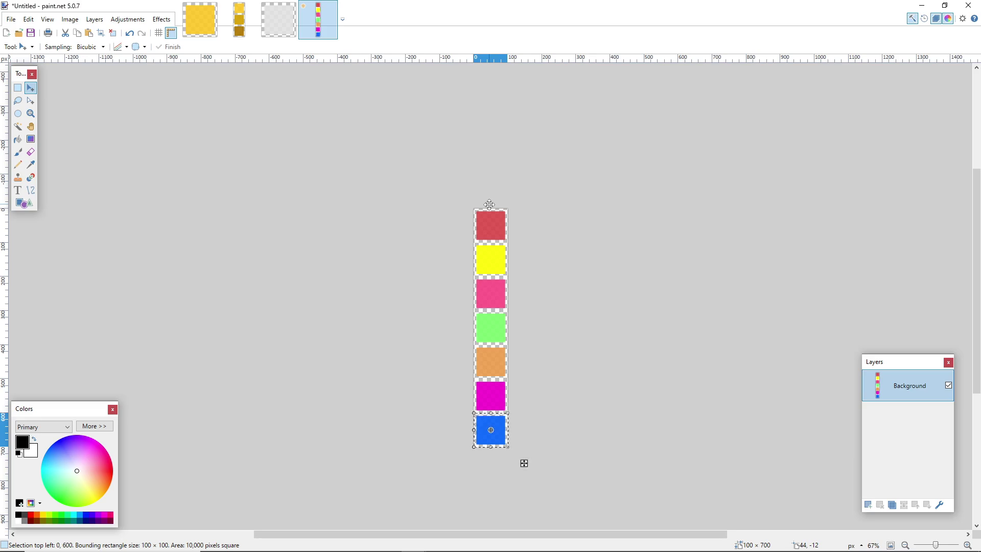
{"action": "scroll", "coordinate": [488, 204], "scroll_direction": "down", "scroll_amount": 1}
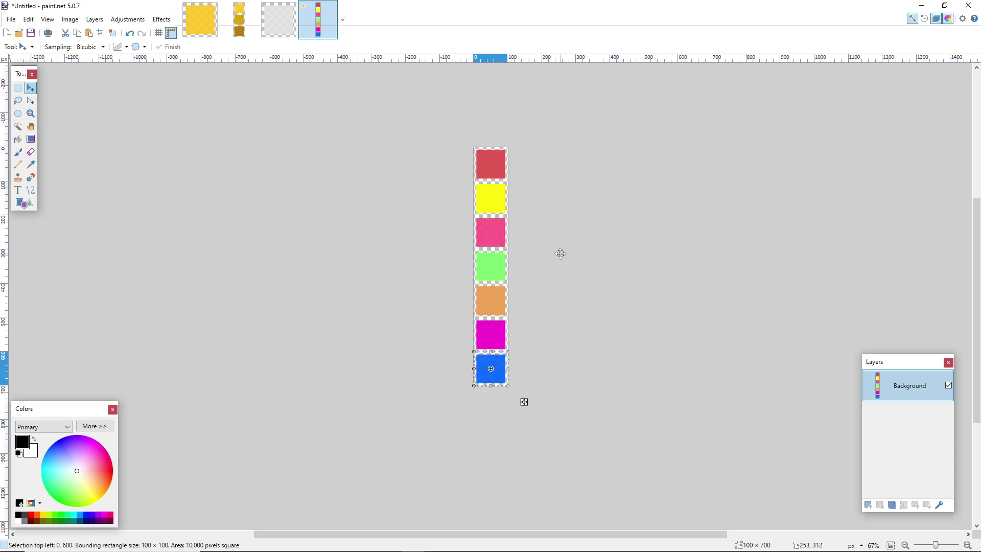
Save the stacked image as rainbow_background.png in the resource pack's tooltip folder.
{"action": "left_click", "coordinate": [11, 19]}
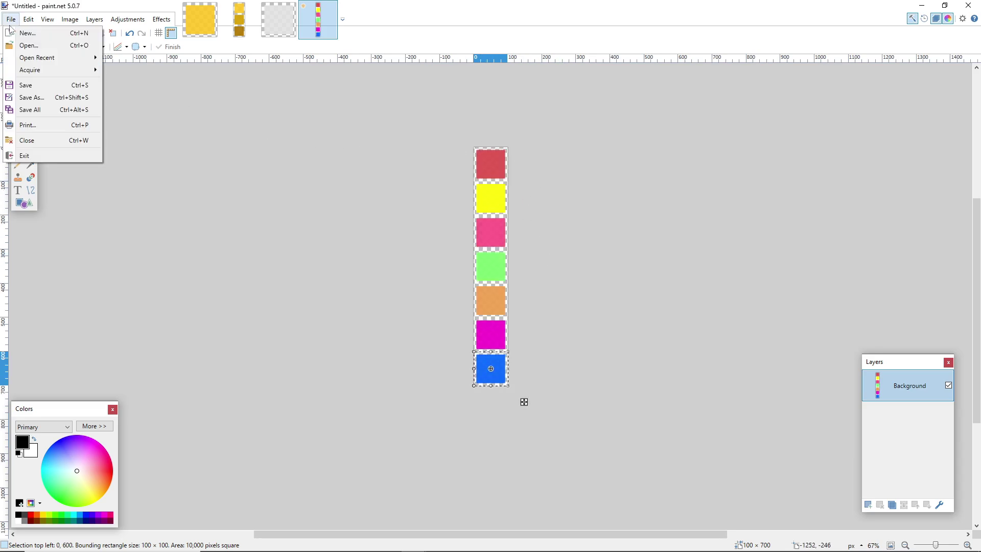
{"action": "left_click", "coordinate": [31, 97]}
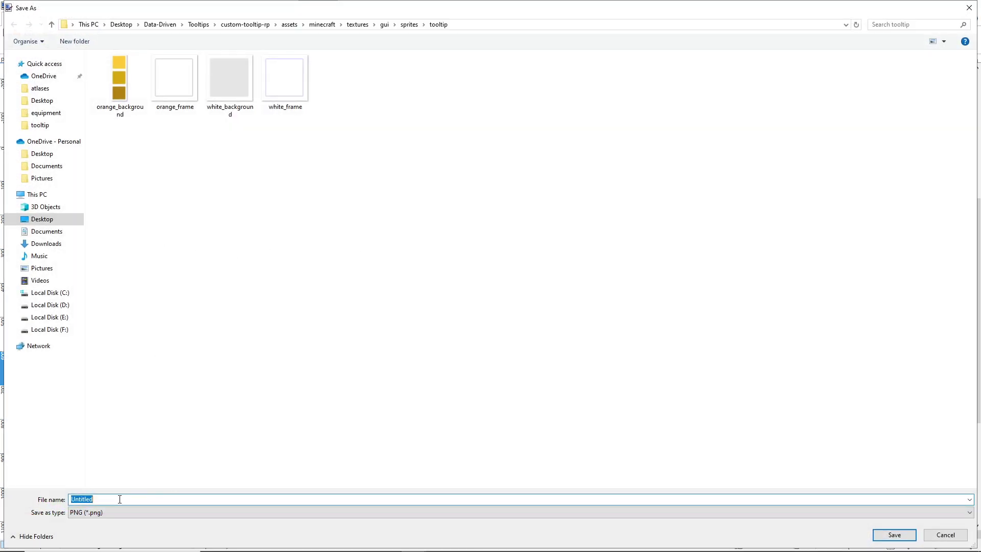
{"action": "left_click", "coordinate": [135, 108]}
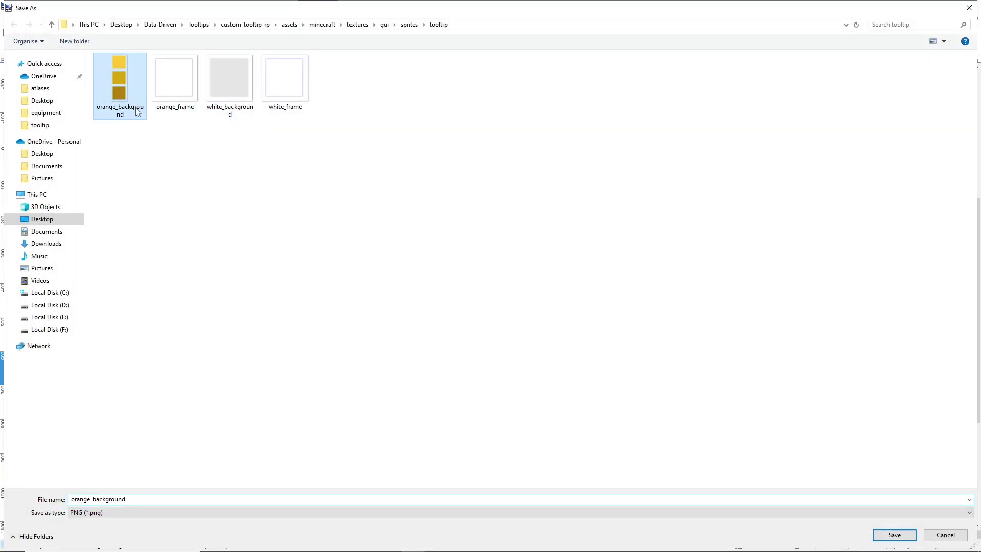
{"action": "left_click", "coordinate": [142, 499]}
{"action": "double_click", "coordinate": [142, 499]}
{"action": "left_click", "coordinate": [149, 499]}
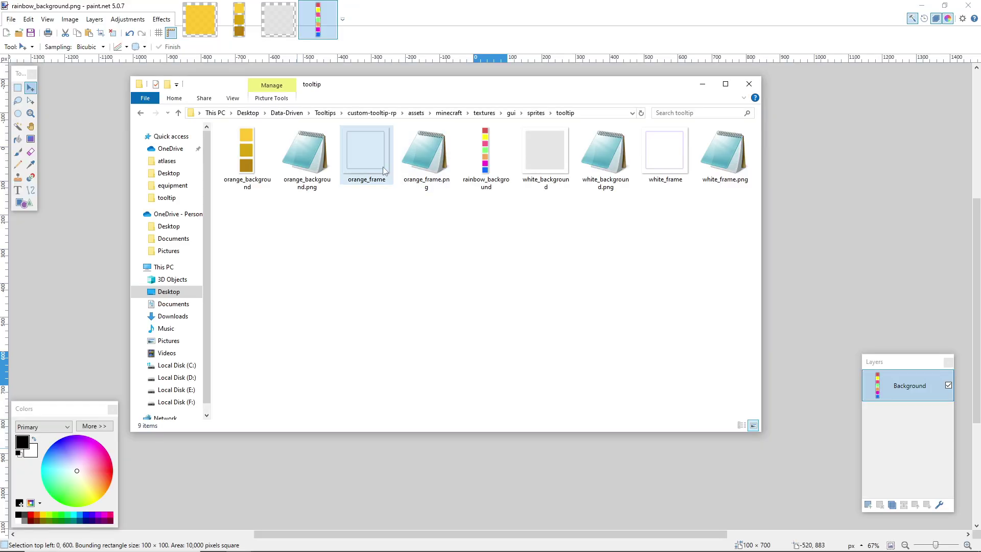
Duplicate the orange_frame image in File Explorer's tooltip folder and rename the copy rainbow_frame.
{"action": "left_click", "coordinate": [376, 173]}
{"action": "key", "text": "ctrl+c"}
{"action": "key", "text": "ctrl+v"}
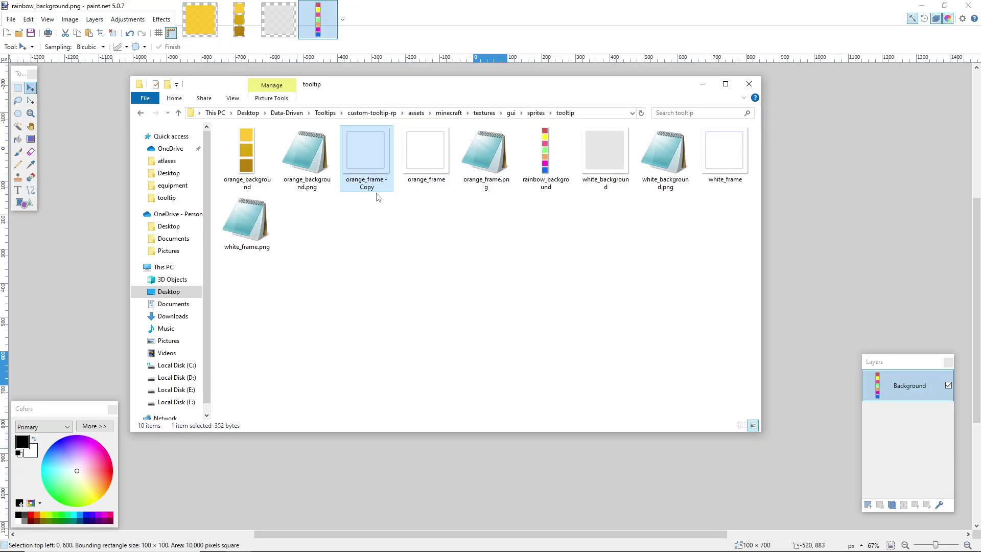
{"action": "left_click", "coordinate": [379, 187]}
{"action": "key", "text": "End"}
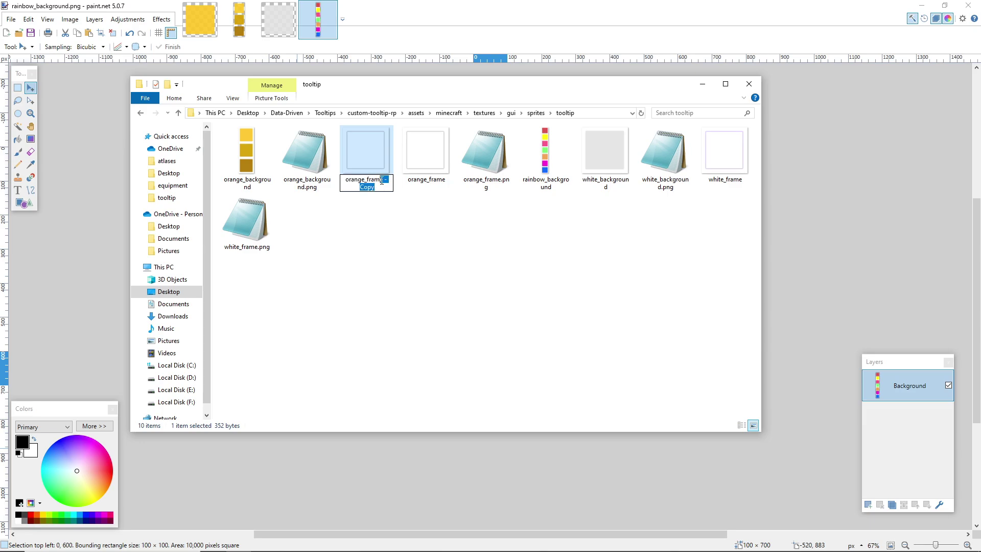
{"action": "key", "text": "BackSpace"}
{"action": "key", "text": "BackSpace"}
{"action": "key", "text": "BackSpace"}
{"action": "key", "text": "BackSpace"}
{"action": "key", "text": "BackSpace"}
{"action": "key", "text": "BackSpace"}
{"action": "key", "text": "BackSpace"}
{"action": "left_click_drag", "start_coordinate": [364, 179], "coordinate": [334, 176]}
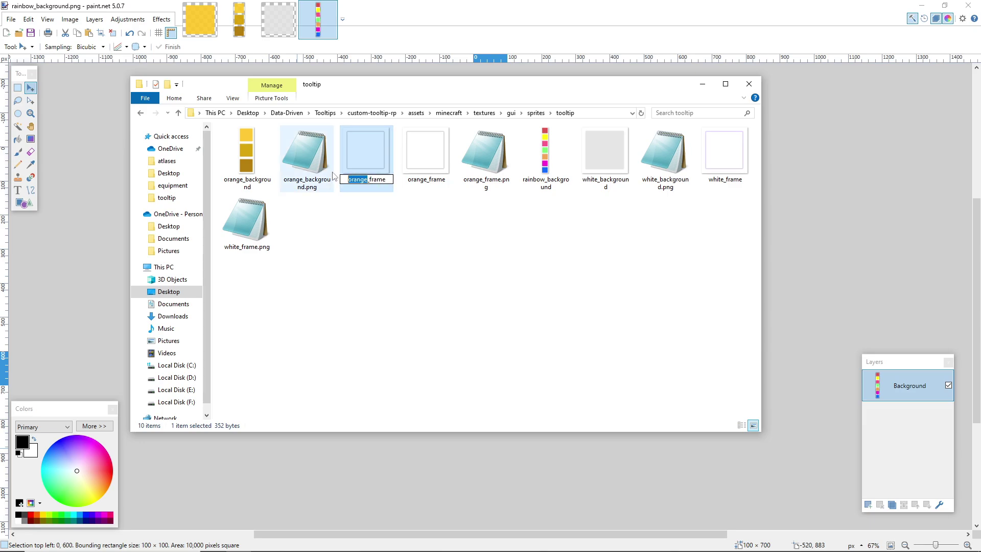
{"action": "type", "text": "rain"}
{"action": "type", "text": "bow"}
{"action": "left_click", "coordinate": [600, 204]}
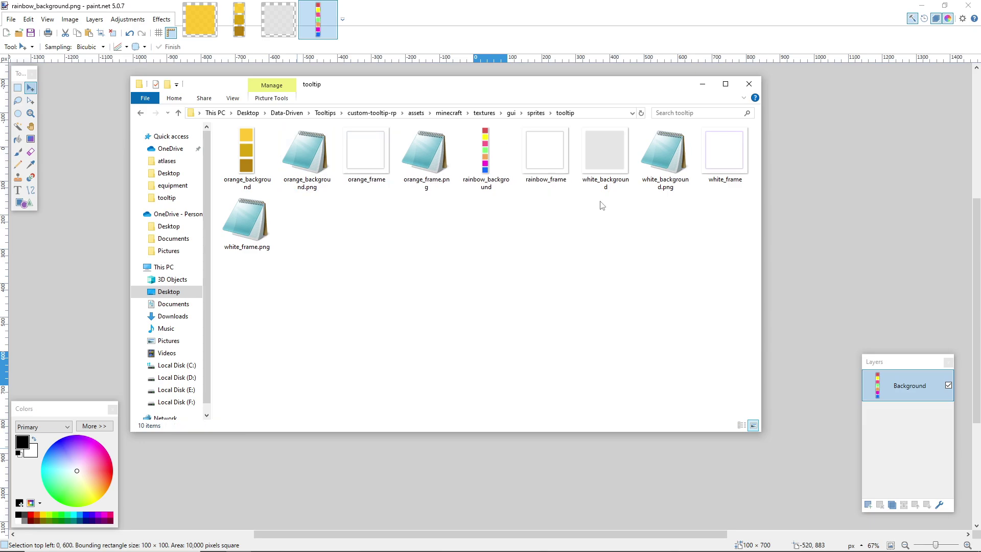
Duplicate the orange_background.png metadata file and rename the copy rainbow_background.png.
{"action": "left_click", "coordinate": [328, 188]}
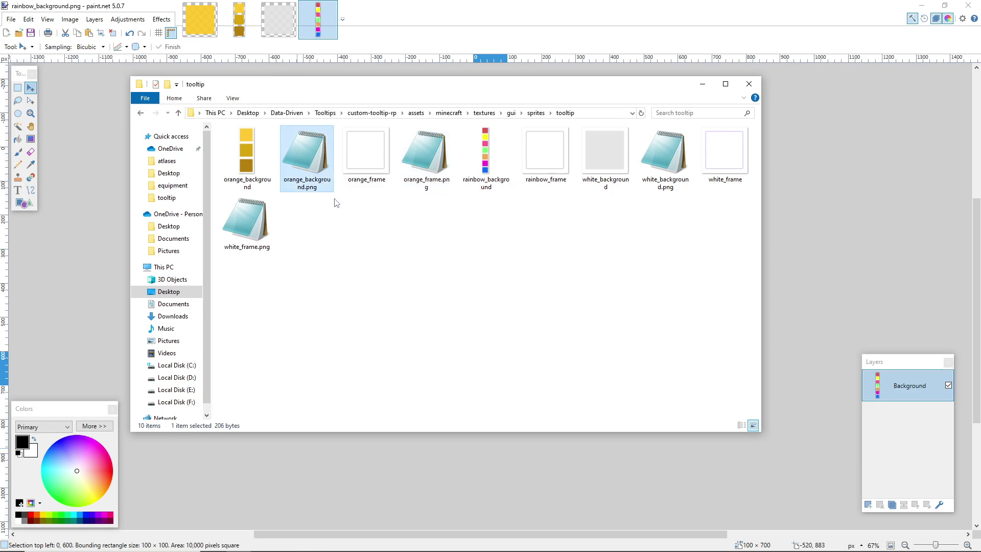
{"action": "key", "text": "ctrl+c"}
{"action": "key", "text": "ctrl+v"}
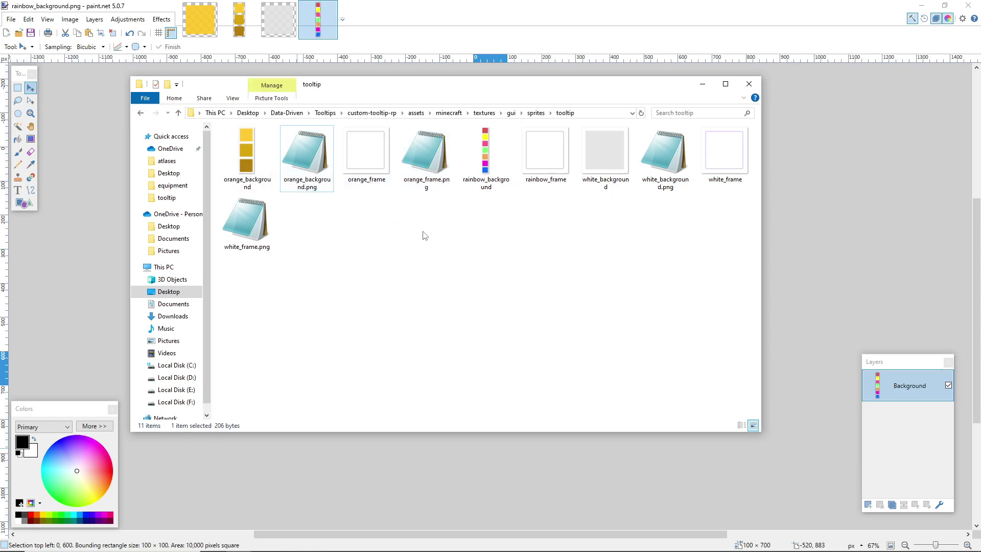
{"action": "left_click", "coordinate": [320, 187]}
{"action": "left_click_drag", "start_coordinate": [325, 187], "coordinate": [296, 187]}
{"action": "type", "text": "rainbow_background.png"}
{"action": "key", "text": "Return"}
Duplicate the orange_frame.png metadata file and rename the copy rainbow_frame.png.
{"action": "left_click", "coordinate": [486, 153]}
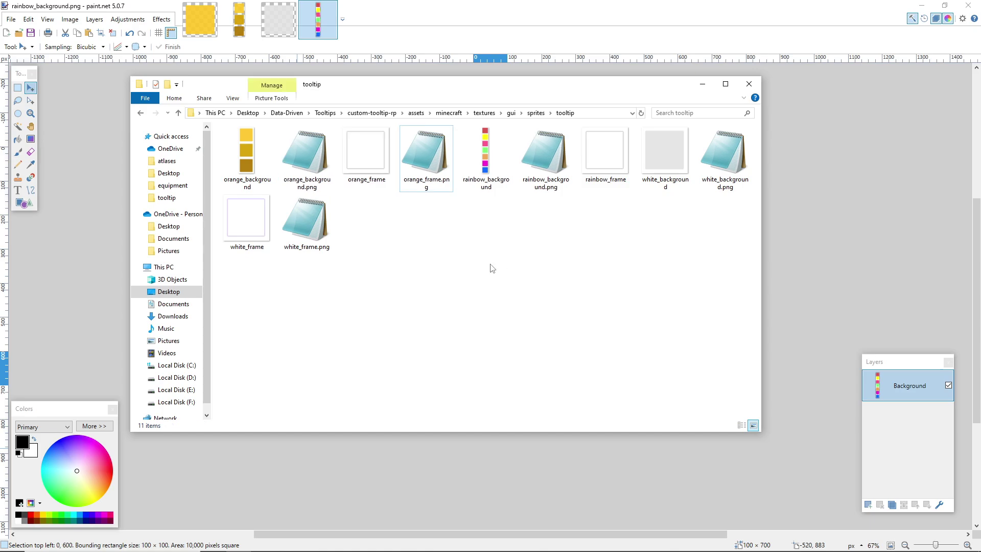
{"action": "key", "text": "ctrl+c"}
{"action": "key", "text": "ctrl+v"}
{"action": "left_click", "coordinate": [438, 187]}
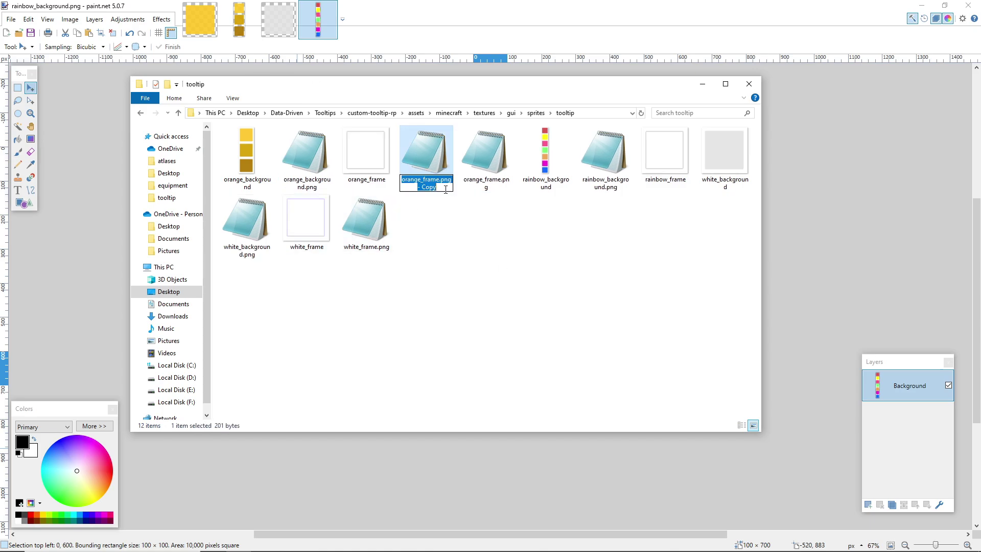
{"action": "left_click", "coordinate": [439, 187]}
{"action": "key", "text": "BackSpace"}
{"action": "key", "text": "BackSpace"}
{"action": "key", "text": "BackSpace"}
{"action": "key", "text": "BackSpace"}
{"action": "key", "text": "BackSpace"}
{"action": "key", "text": "BackSpace"}
{"action": "key", "text": "BackSpace"}
{"action": "left_click_drag", "start_coordinate": [423, 177], "coordinate": [404, 179]}
{"action": "key", "text": "BackSpace"}
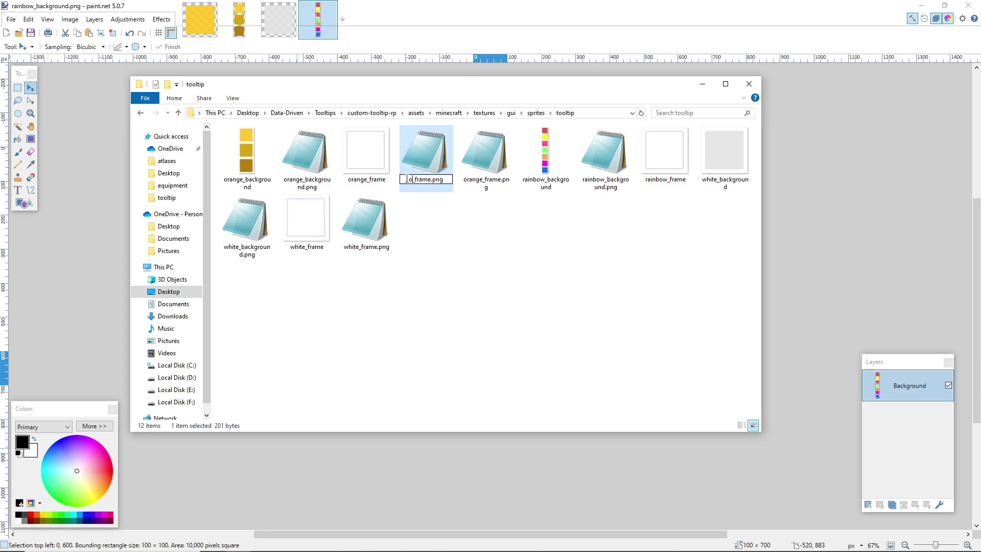
{"action": "type", "text": "rainbow"}
{"action": "left_click", "coordinate": [595, 199]}
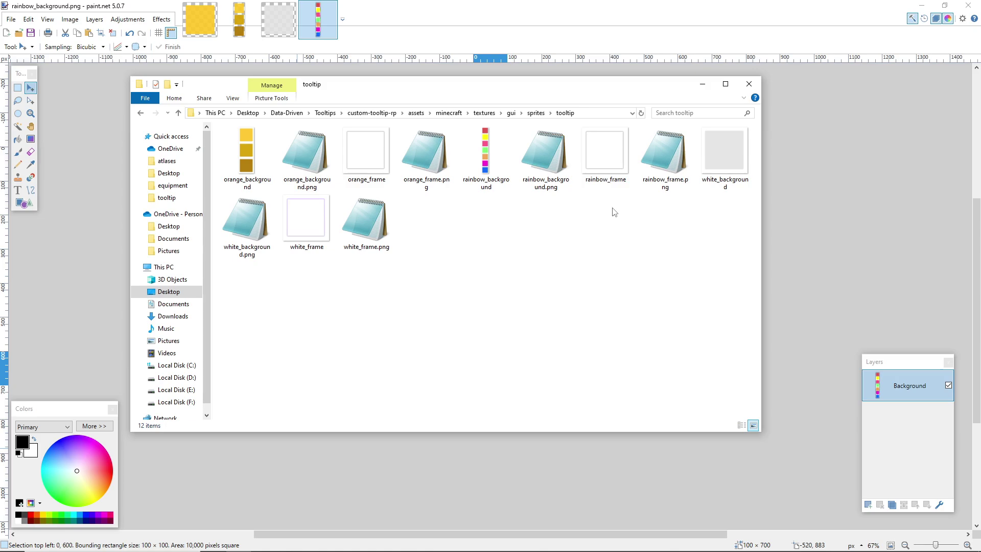
Open the rainbow_background.png metadata file in Notepad and examine its animation block.
{"action": "left_click", "coordinate": [658, 170]}
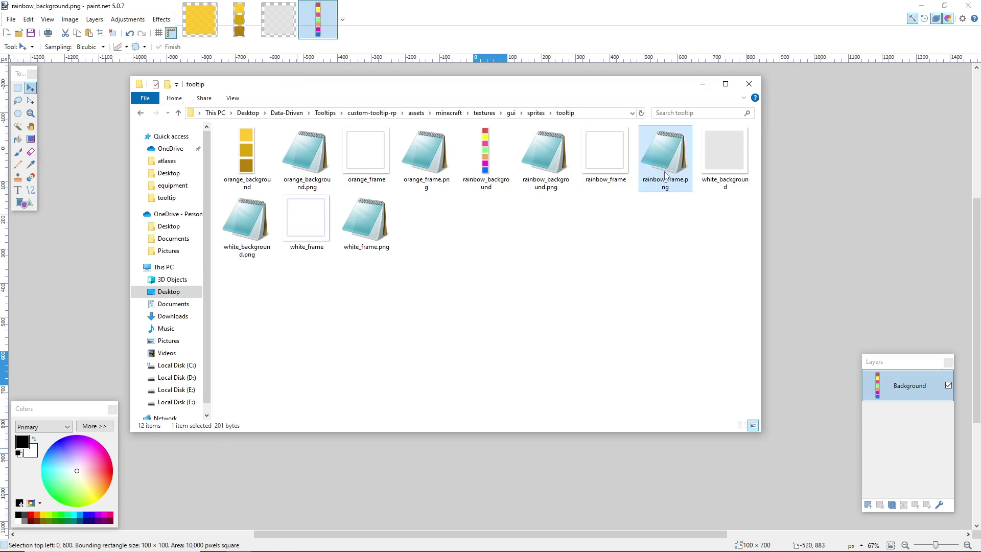
{"action": "left_click", "coordinate": [485, 184]}
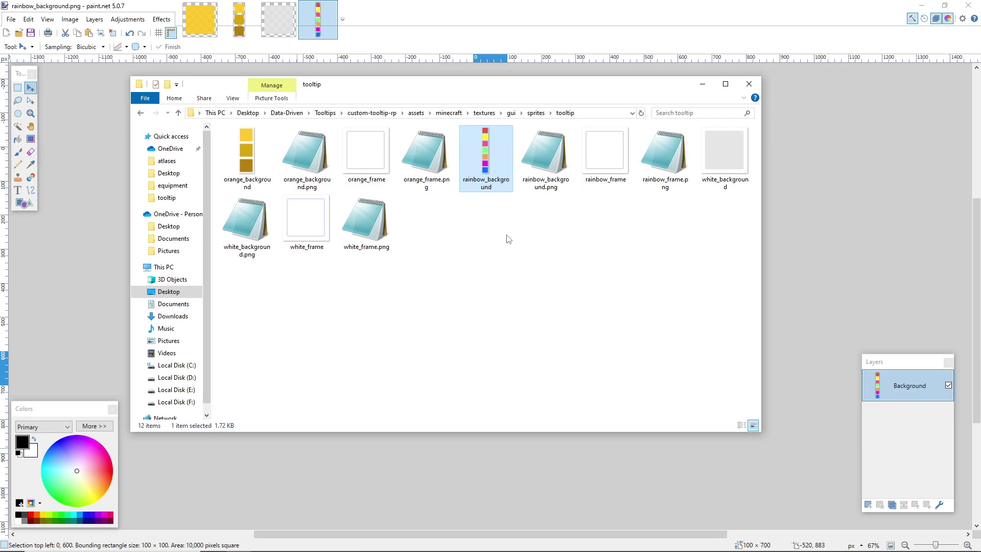
{"action": "left_click", "coordinate": [543, 179]}
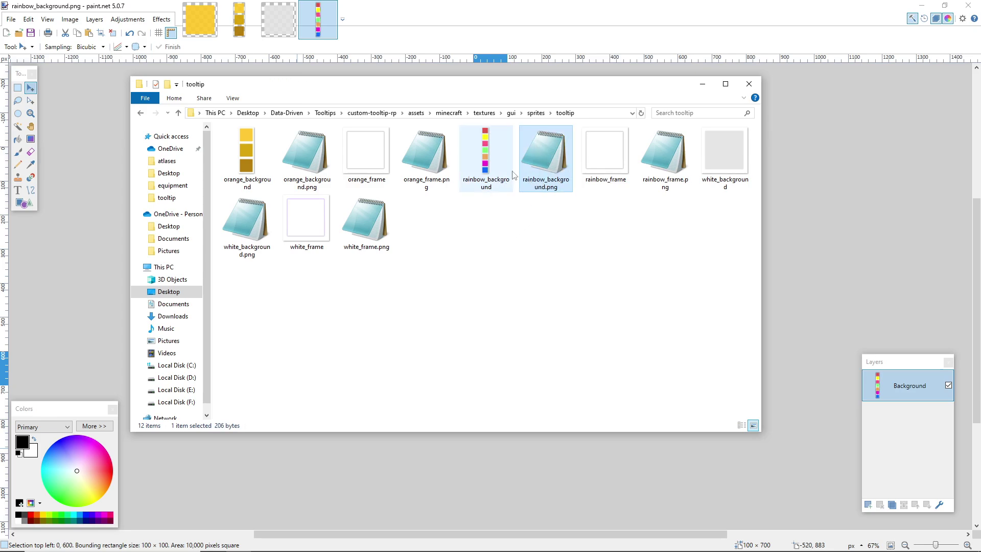
{"action": "double_click", "coordinate": [552, 157]}
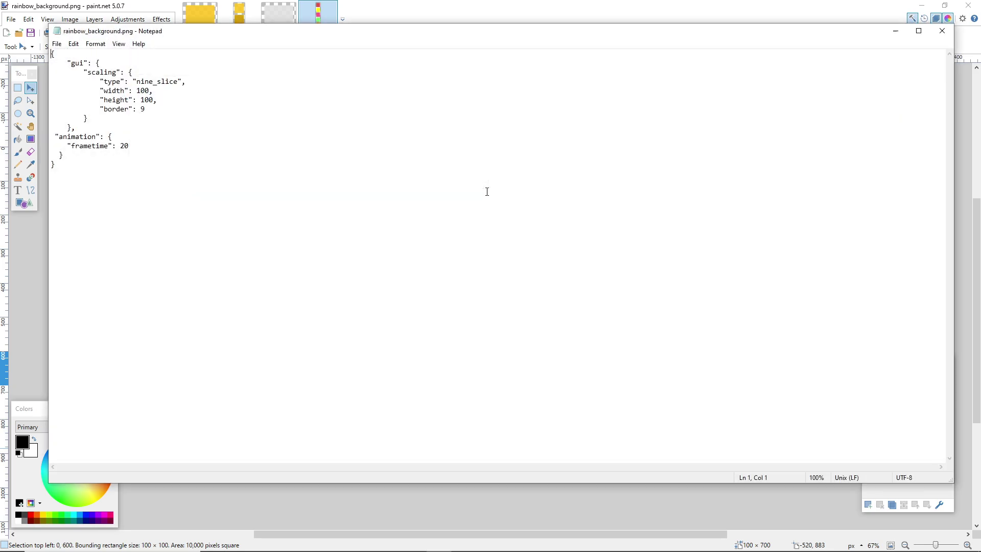
{"action": "left_click_drag", "start_coordinate": [54, 137], "coordinate": [77, 152]}
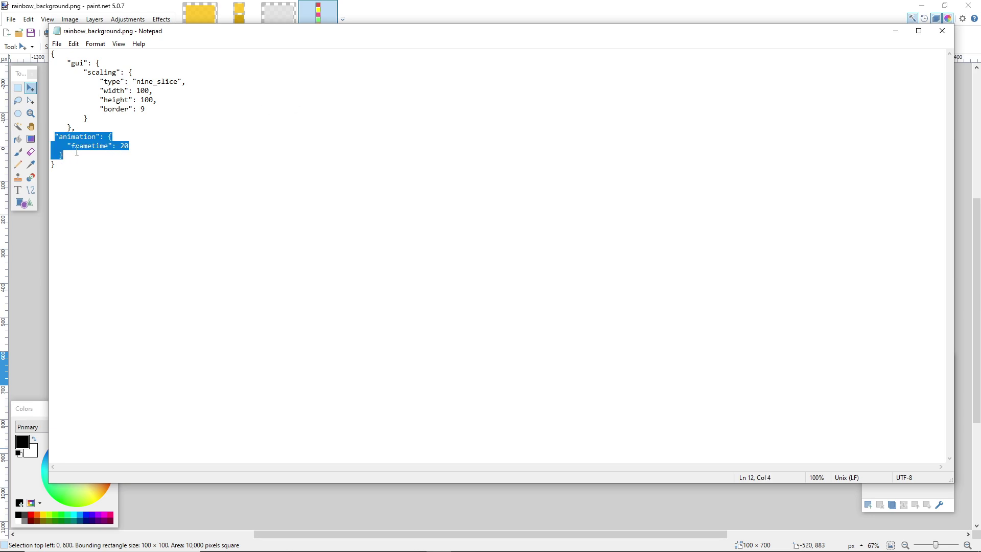
{"action": "left_click", "coordinate": [83, 160]}
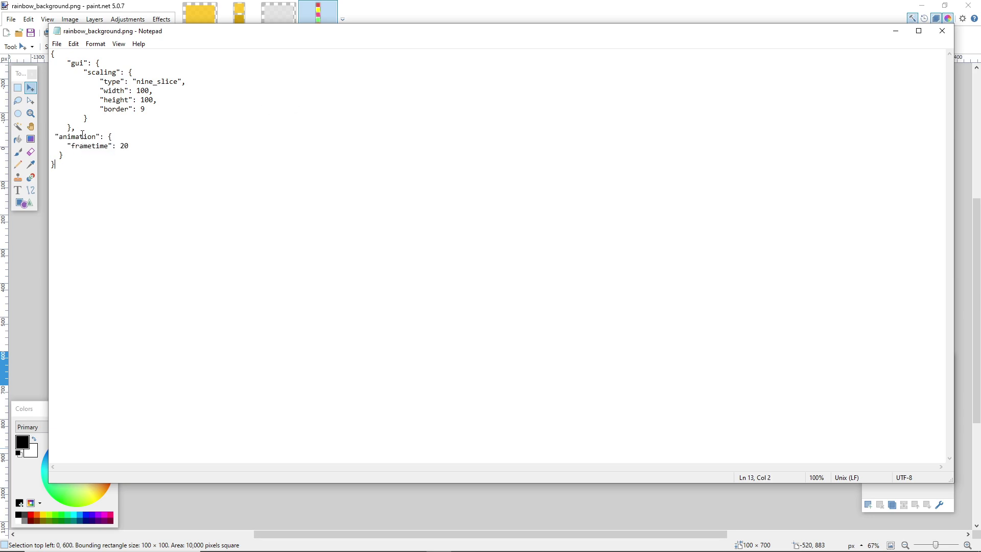
Try removing the animation block and the comma before it from the rainbow_background metadata, and restore them.
{"action": "left_click_drag", "start_coordinate": [50, 141], "coordinate": [71, 154]}
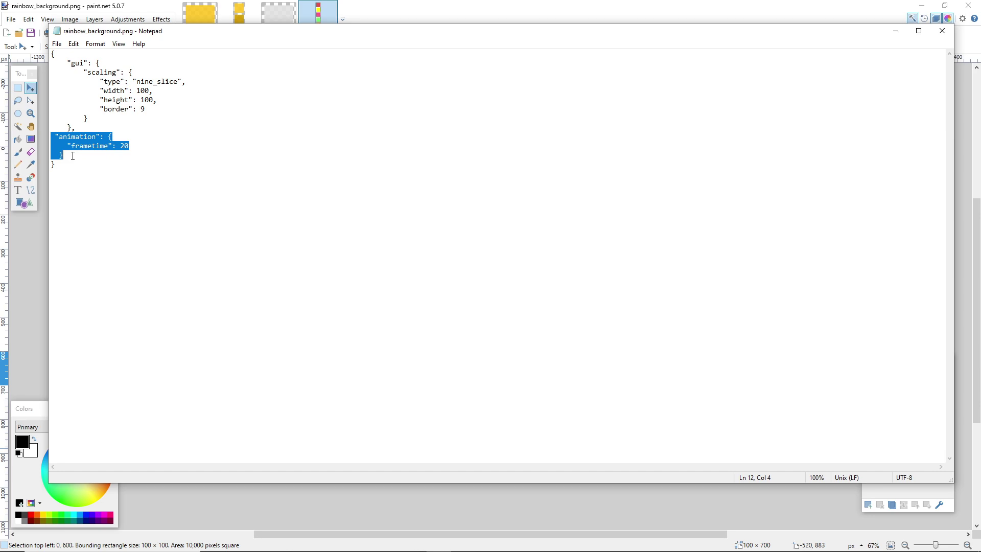
{"action": "key", "text": "BackSpace"}
{"action": "key", "text": "BackSpace"}
{"action": "key", "text": "BackSpace"}
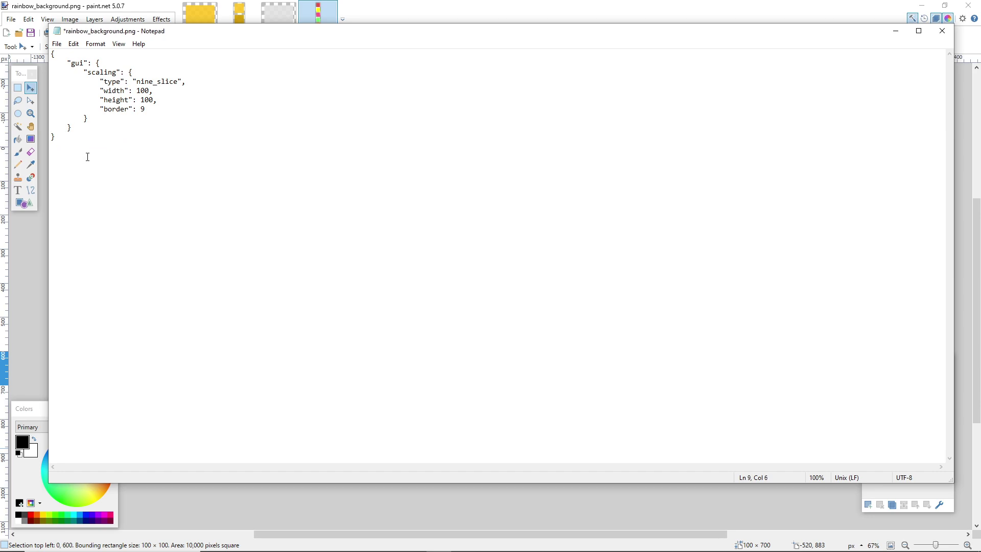
{"action": "key", "text": "Return"}
{"action": "key", "text": "ctrl+v"}
{"action": "double_click", "coordinate": [69, 137]}
{"action": "key", "text": "End"}
Examine the frametime setting in the animation block.
{"action": "left_click_drag", "start_coordinate": [63, 146], "coordinate": [117, 147]}
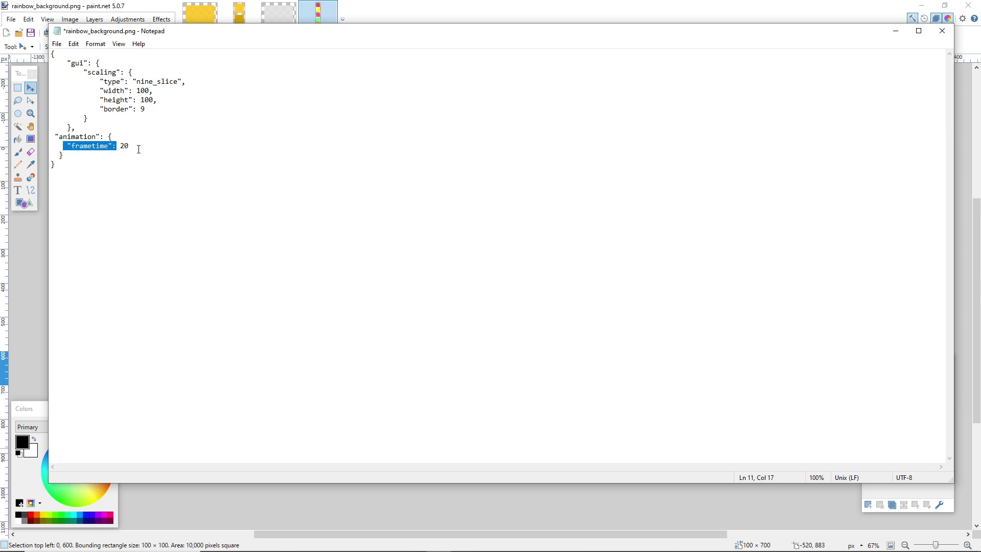
{"action": "double_click", "coordinate": [123, 146]}
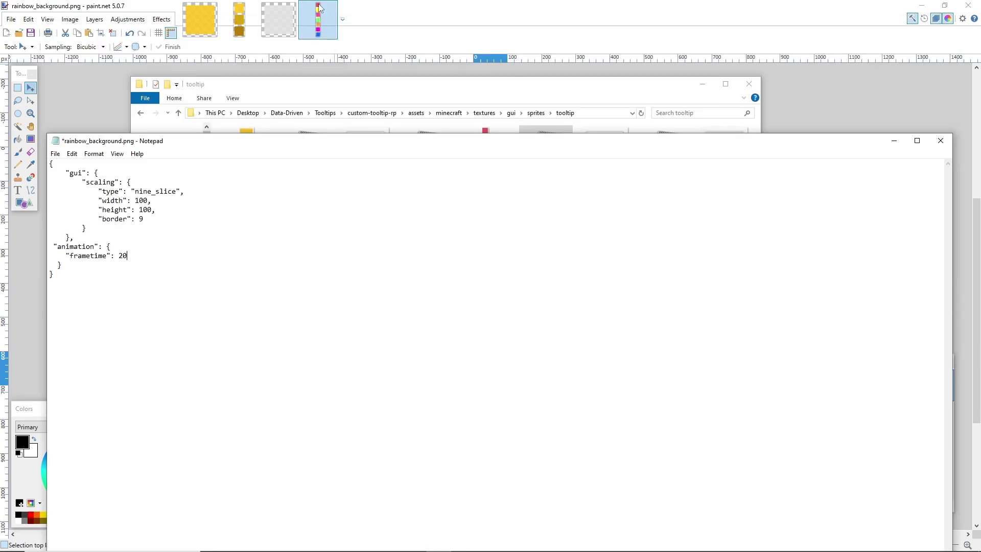
Set the animation frametime to 5 in the rainbow_background metadata and save the file.
{"action": "left_click_drag", "start_coordinate": [128, 255], "coordinate": [112, 255]}
{"action": "left_click", "coordinate": [145, 258]}
{"action": "left_click", "coordinate": [55, 153]}
{"action": "left_click", "coordinate": [77, 199]}
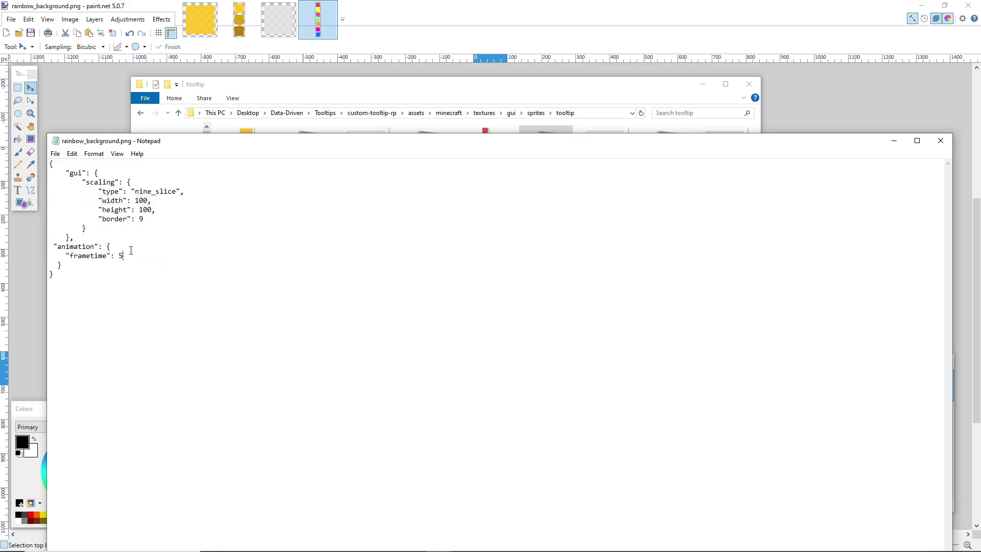
Set the animation frametime to 10 in the rainbow_background metadata and save the file.
{"action": "key", "text": "BackSpace"}
{"action": "type", "text": "10"}
{"action": "left_click", "coordinate": [55, 153]}
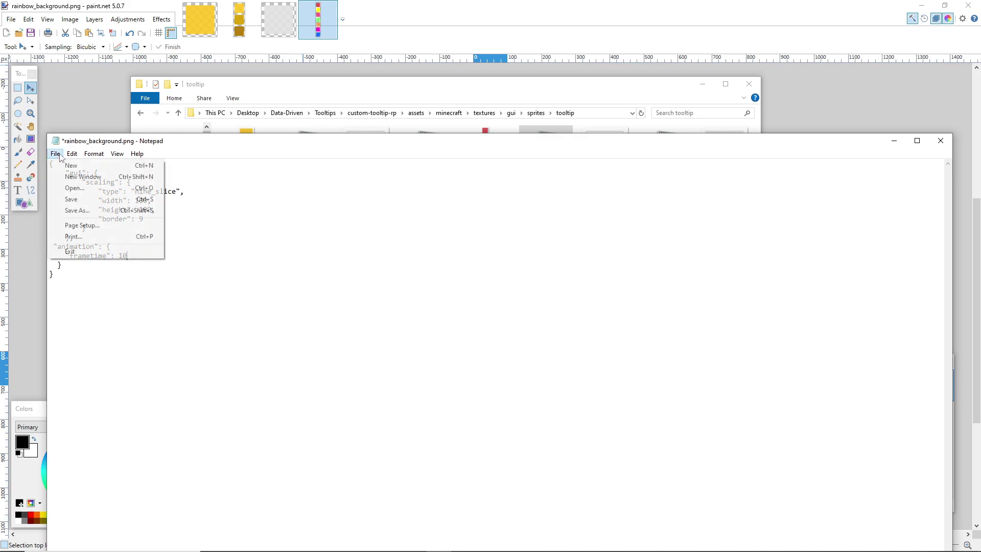
{"action": "left_click", "coordinate": [76, 199]}
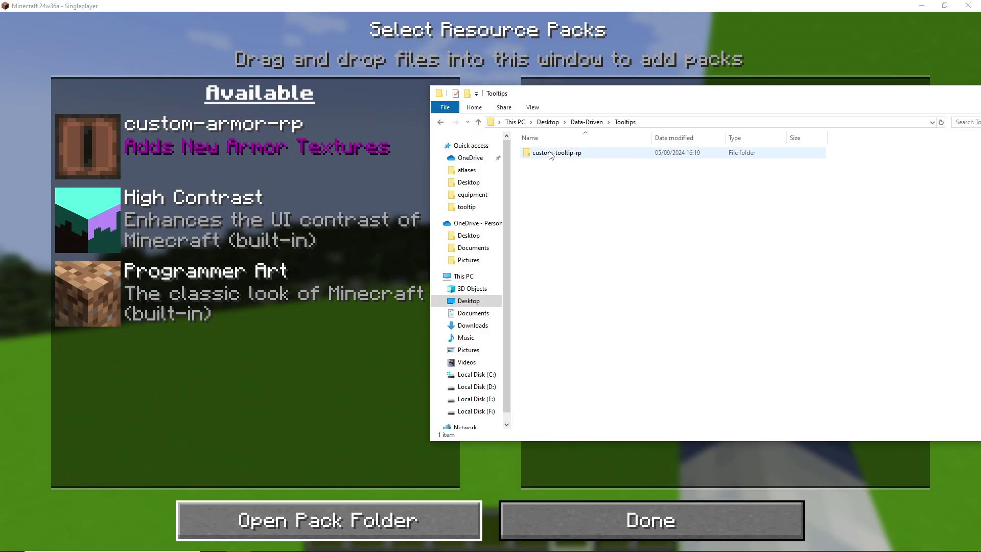
Switch to Minecraft, add the custom-tooltip-rp folder as a resource pack, enable it and return to the world.
{"action": "left_click_drag", "start_coordinate": [550, 155], "coordinate": [264, 286]}
{"action": "left_click", "coordinate": [245, 306]}
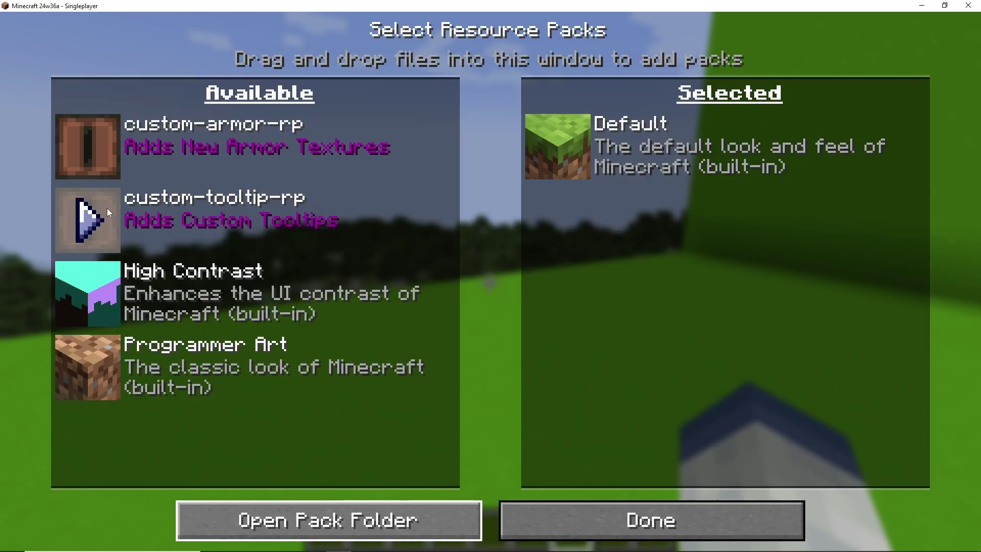
{"action": "left_click", "coordinate": [100, 212]}
{"action": "left_click", "coordinate": [634, 513]}
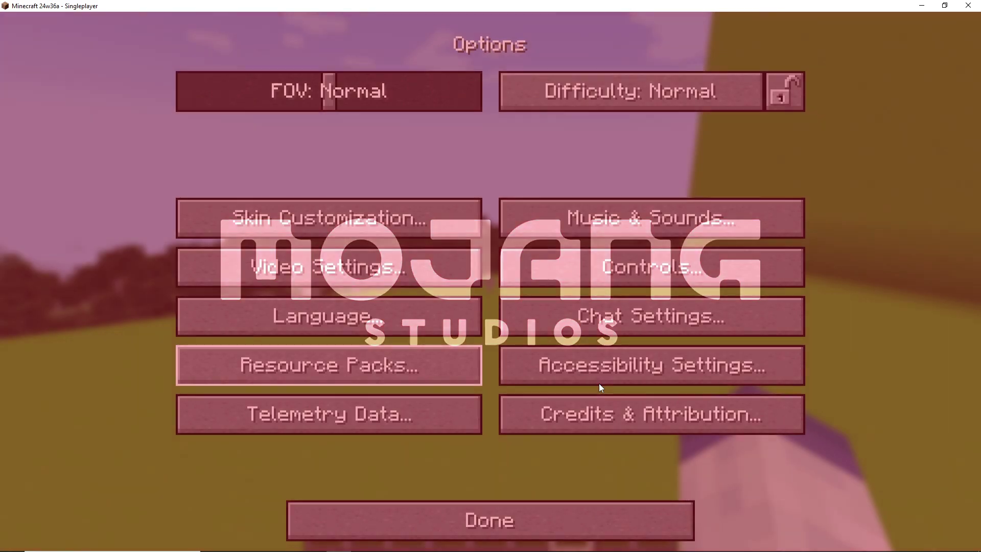
{"action": "key", "text": "Escape"}
{"action": "key", "text": "Escape"}
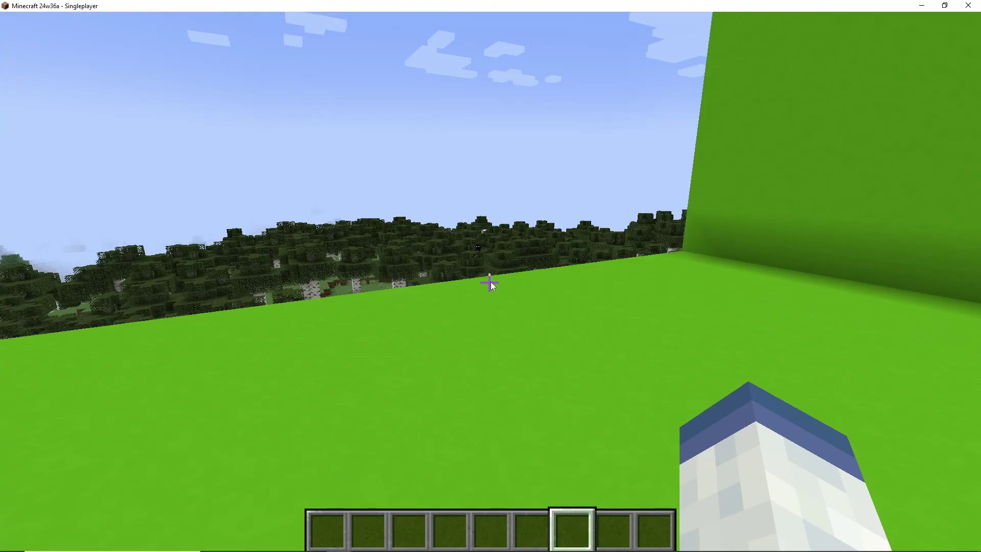
Recall the last give command and change its tooltip_style value to 'minecraft:rainbow'.
{"action": "key", "text": "slash"}
{"action": "key", "text": "Up"}
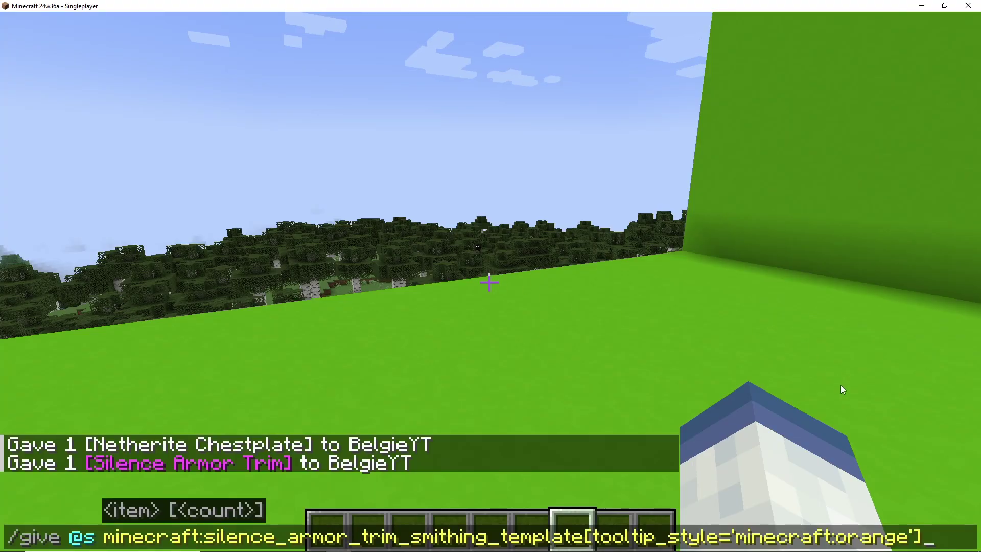
{"action": "key", "text": "Left"}
{"action": "key", "text": "BackSpace"}
{"action": "key", "text": "BackSpace"}
{"action": "key", "text": "BackSpace"}
{"action": "key", "text": "BackSpace"}
{"action": "key", "text": "BackSpace"}
{"action": "key", "text": "BackSpace"}
{"action": "key", "text": "BackSpace"}
{"action": "type", "text": "rainbow'"}
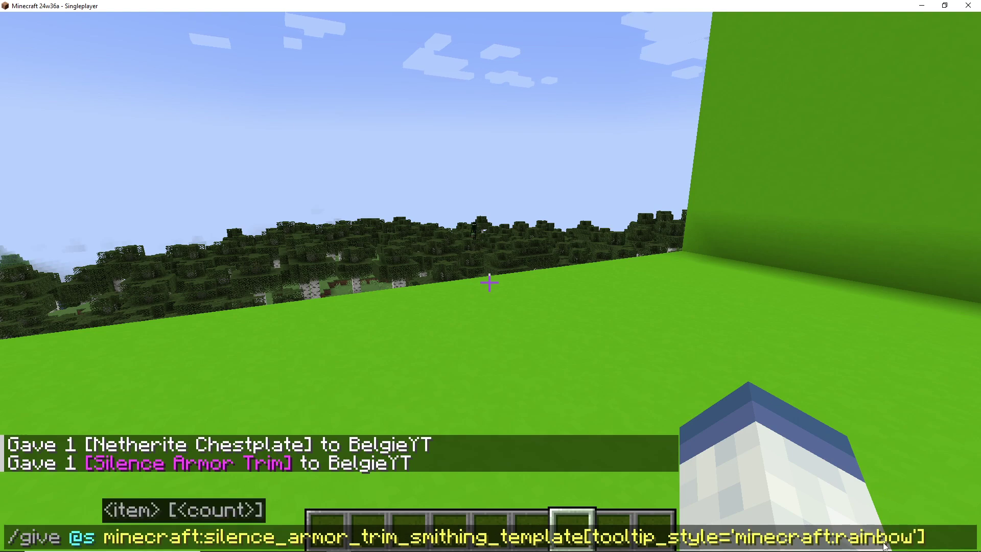
Replace the item in the give command with minecraft:mace and run the command.
{"action": "left_click", "coordinate": [584, 540]}
{"action": "key", "text": "BackSpace"}
{"action": "key", "text": "BackSpace"}
{"action": "key", "text": "BackSpace"}
{"action": "key", "text": "BackSpace"}
{"action": "key", "text": "BackSpace"}
{"action": "key", "text": "BackSpace"}
{"action": "key", "text": "BackSpace"}
{"action": "key", "text": "BackSpace"}
{"action": "key", "text": "BackSpace"}
{"action": "key", "text": "BackSpace"}
{"action": "key", "text": "BackSpace"}
{"action": "key", "text": "BackSpace"}
{"action": "key", "text": "BackSpace"}
{"action": "key", "text": "BackSpace"}
{"action": "key", "text": "BackSpace"}
{"action": "key", "text": "BackSpace"}
{"action": "key", "text": "BackSpace"}
{"action": "key", "text": "BackSpace"}
{"action": "key", "text": "BackSpace"}
{"action": "key", "text": "BackSpace"}
{"action": "key", "text": "BackSpace"}
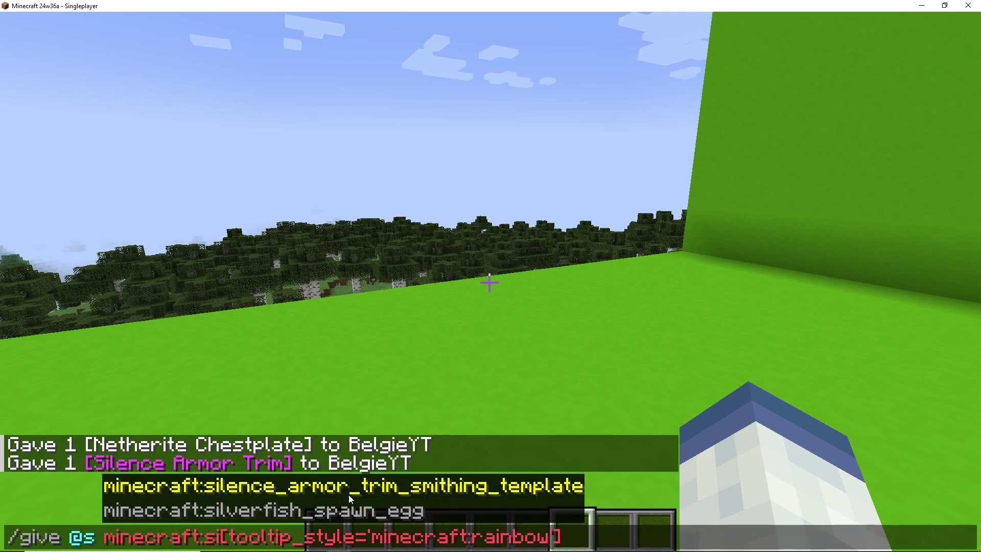
{"action": "key", "text": "BackSpace"}
{"action": "type", "text": "ma"}
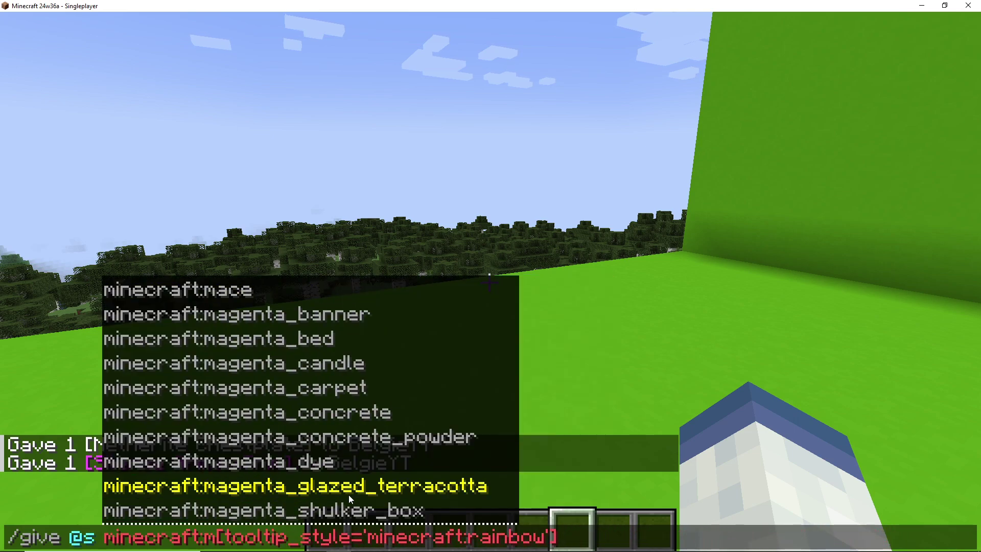
{"action": "type", "text": "ce"}
{"action": "key", "text": "Return"}
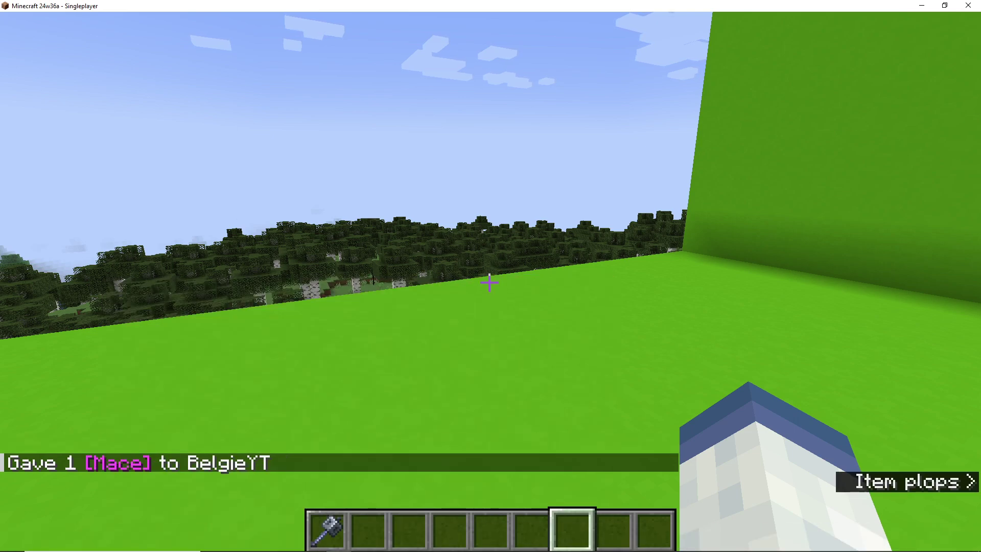
Open the inventory and move the mace from the hotbar to the upper inventory row.
{"action": "key", "text": "e"}
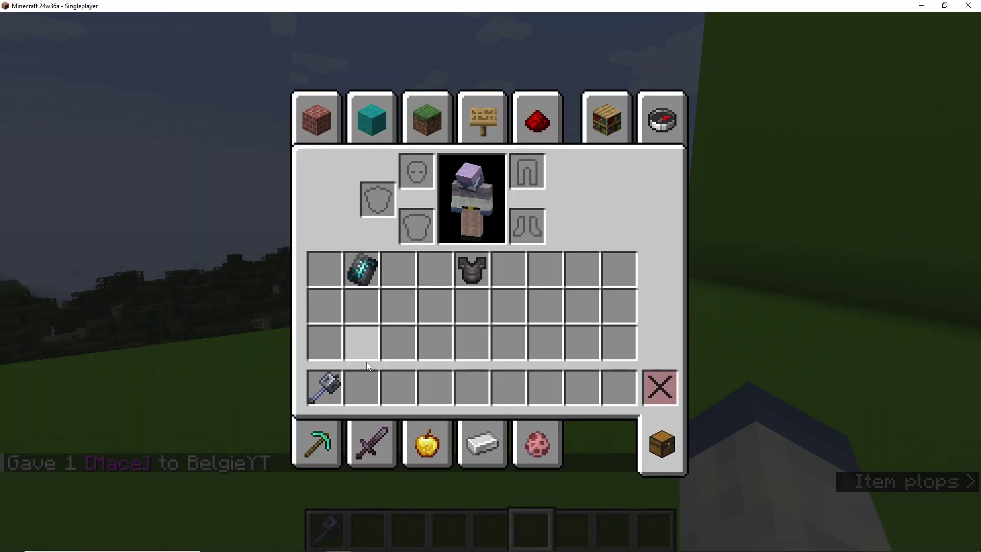
{"action": "left_click", "coordinate": [342, 380]}
{"action": "left_click", "coordinate": [579, 266]}
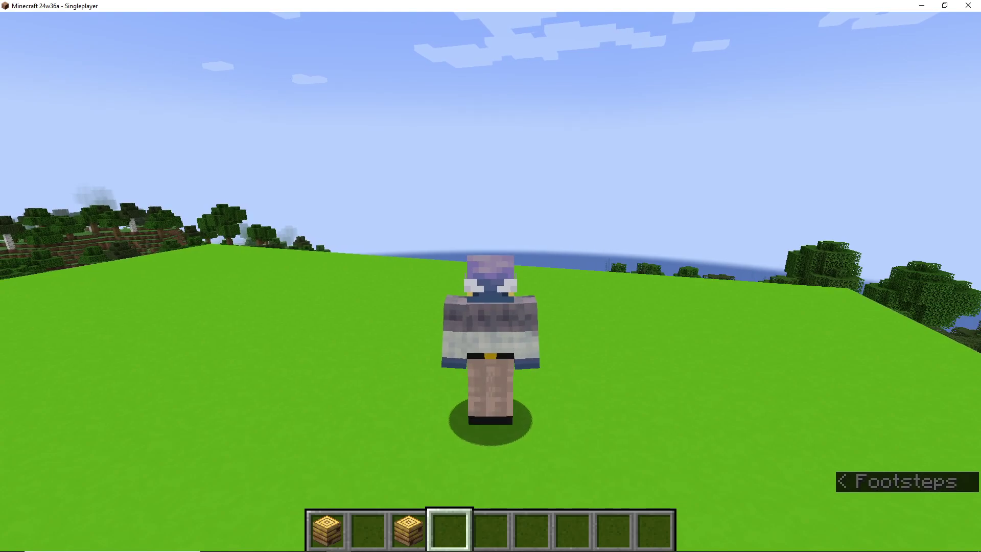
{"action": "key", "text": "w"}
{"action": "key", "text": "w"}
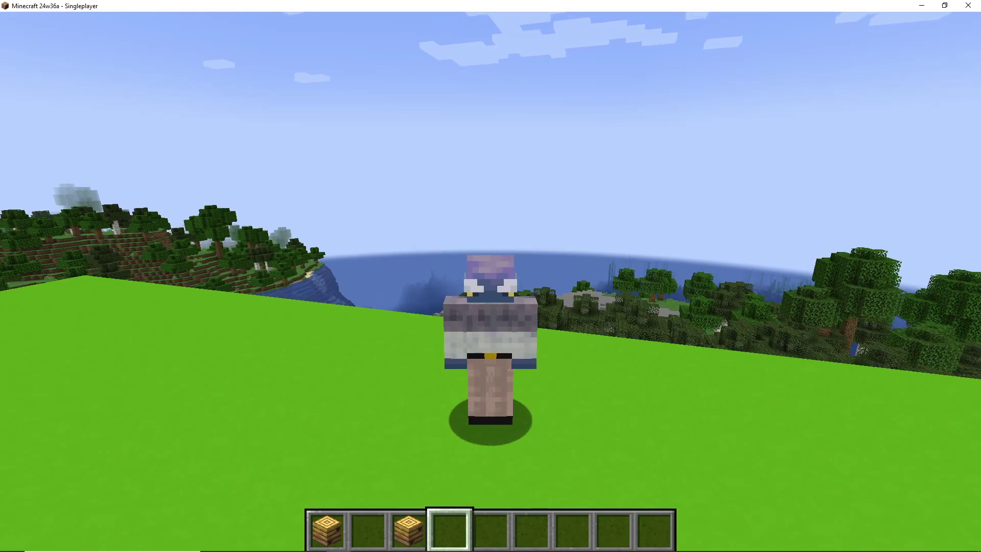
{"action": "key", "text": "w"}
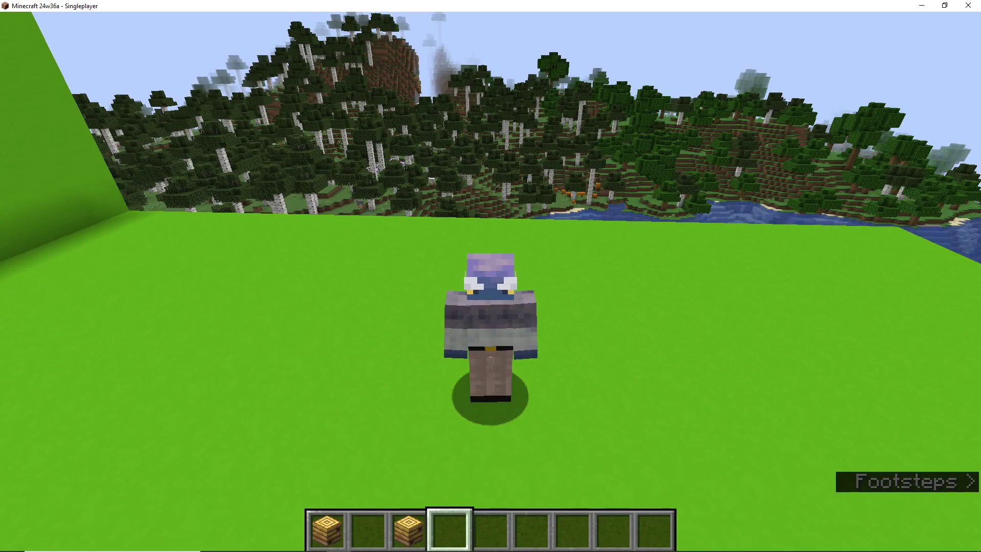
{"action": "key", "text": "w"}
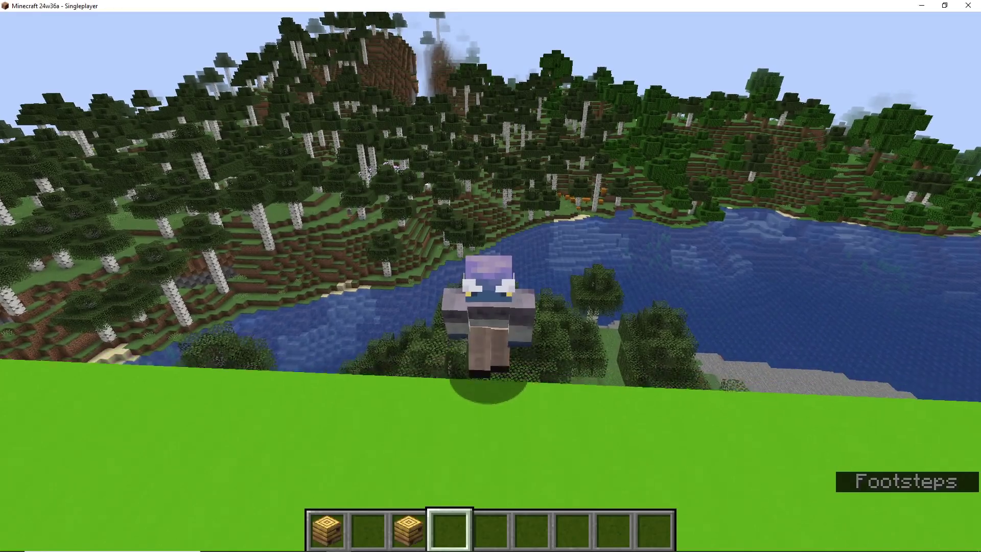
{"action": "key", "text": "w"}
{"action": "key", "text": "s"}
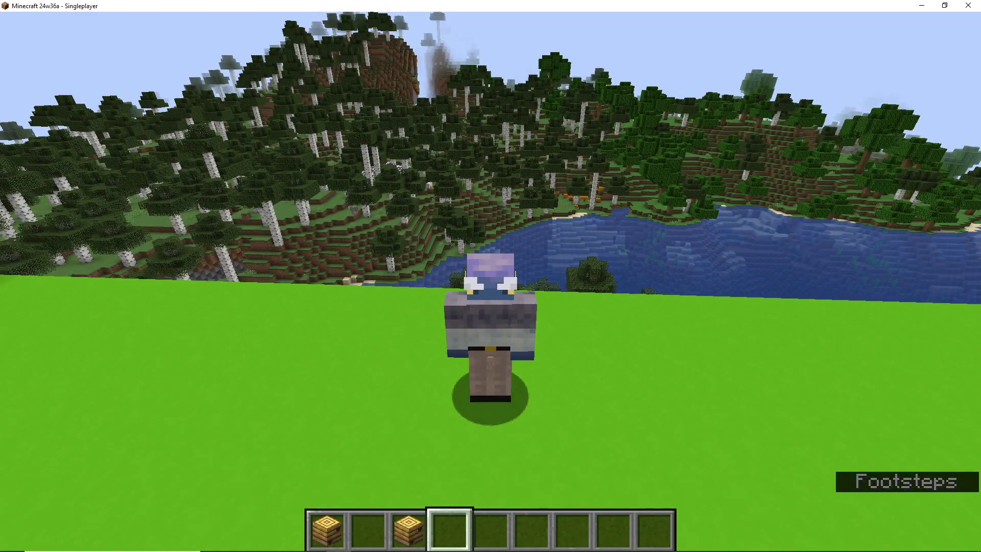
{"action": "key", "text": "w"}
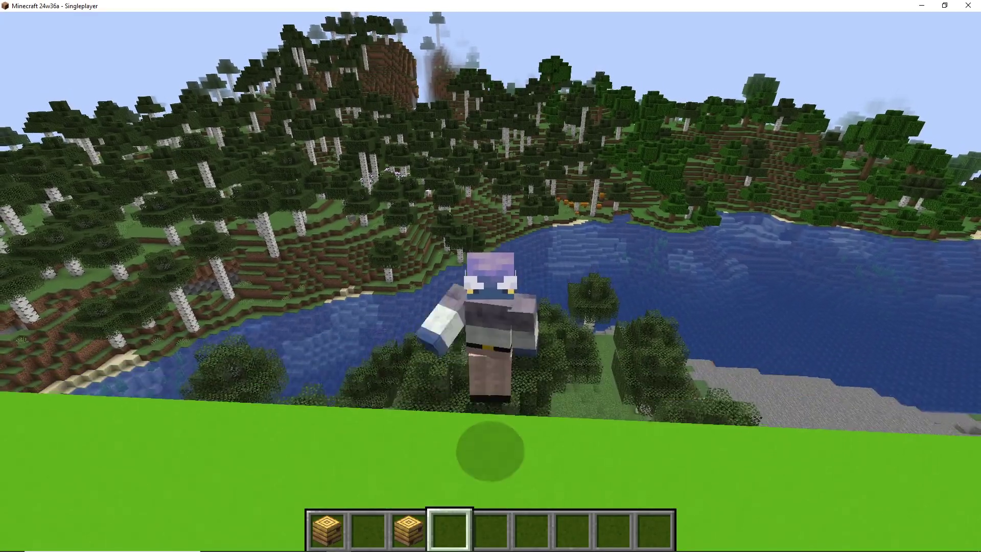